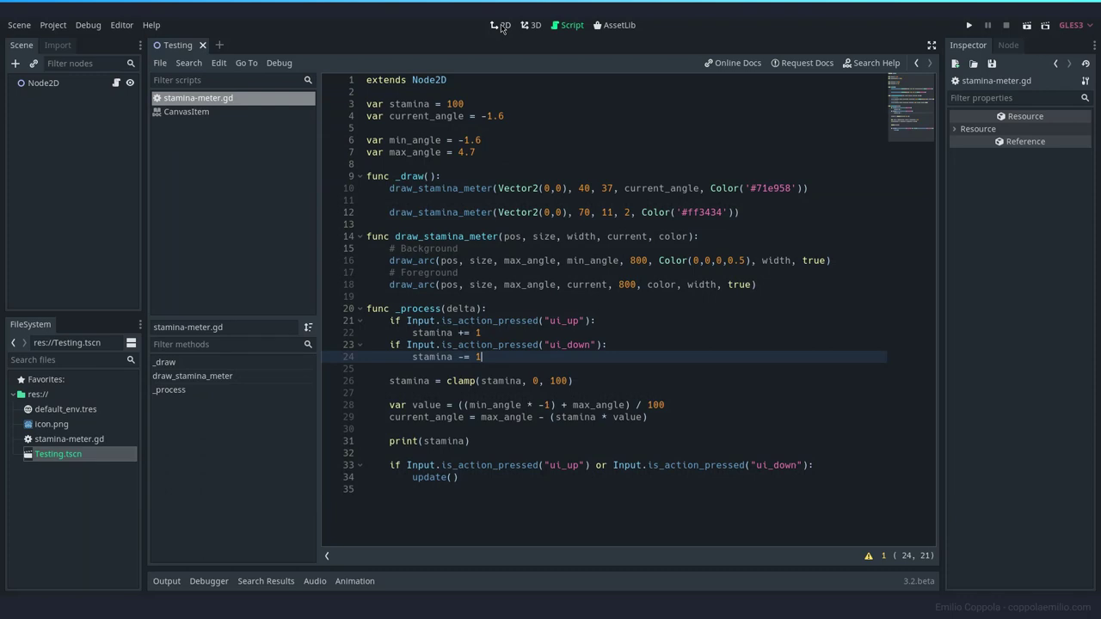
In the 2D view, create a new scene with a Control > Range > TextureProgress root node
{"action": "left_click", "coordinate": [502, 26]}
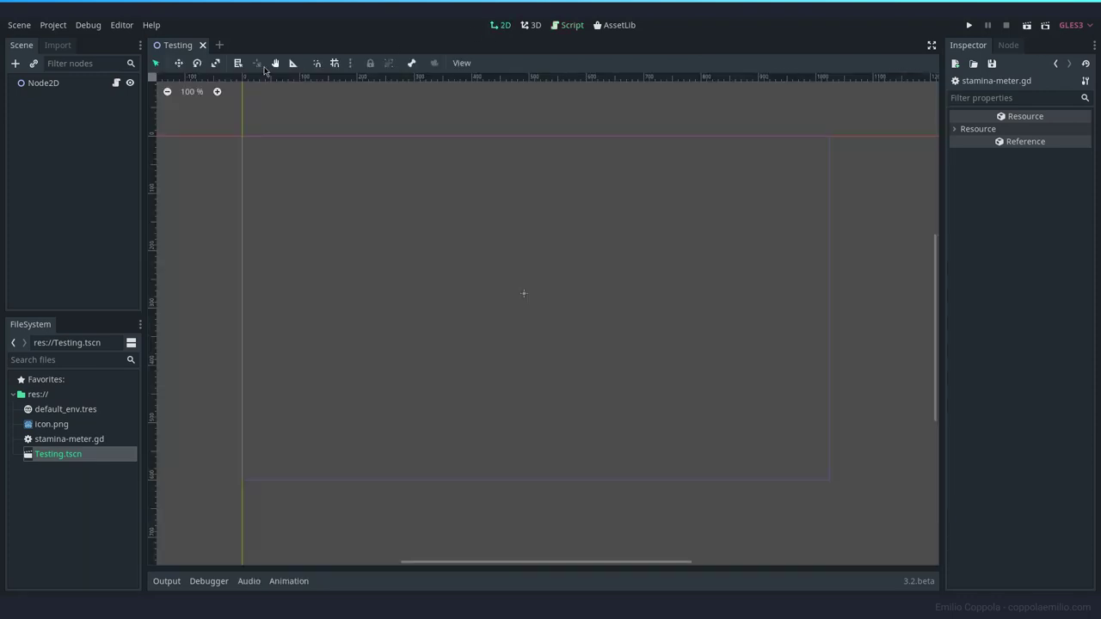
{"action": "left_click", "coordinate": [63, 122]}
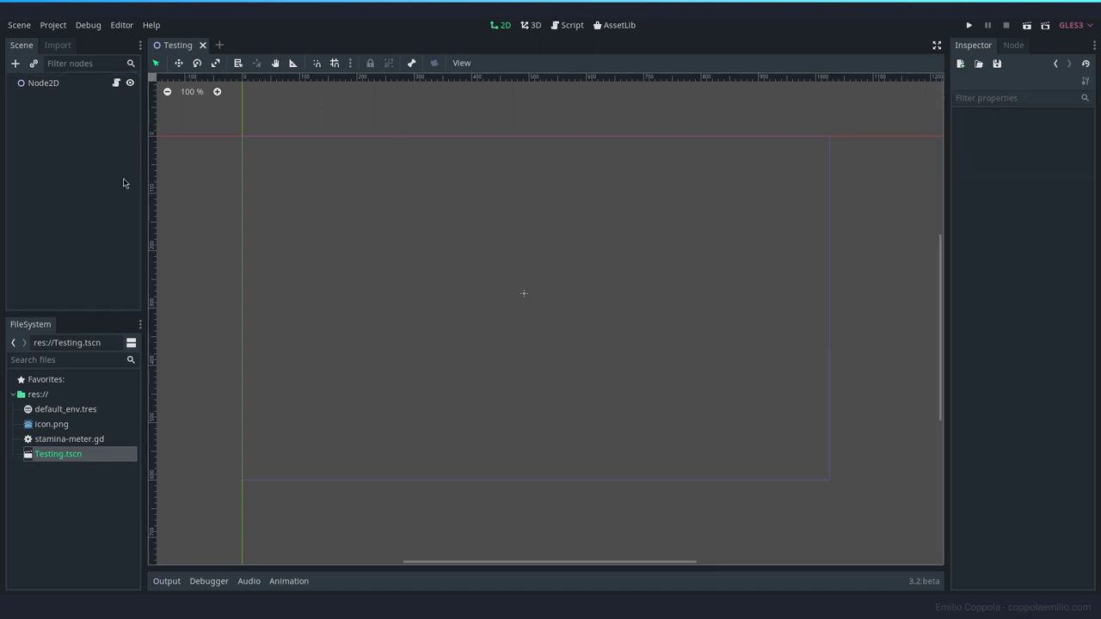
{"action": "left_click", "coordinate": [220, 45]}
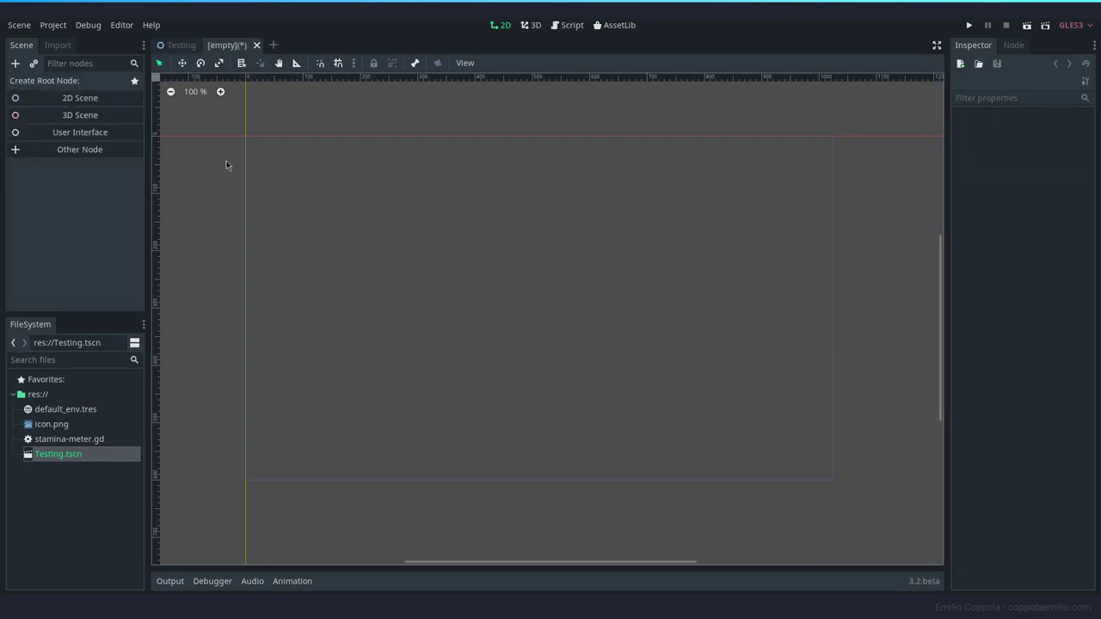
{"action": "left_click", "coordinate": [73, 152]}
{"action": "left_click", "coordinate": [406, 213]}
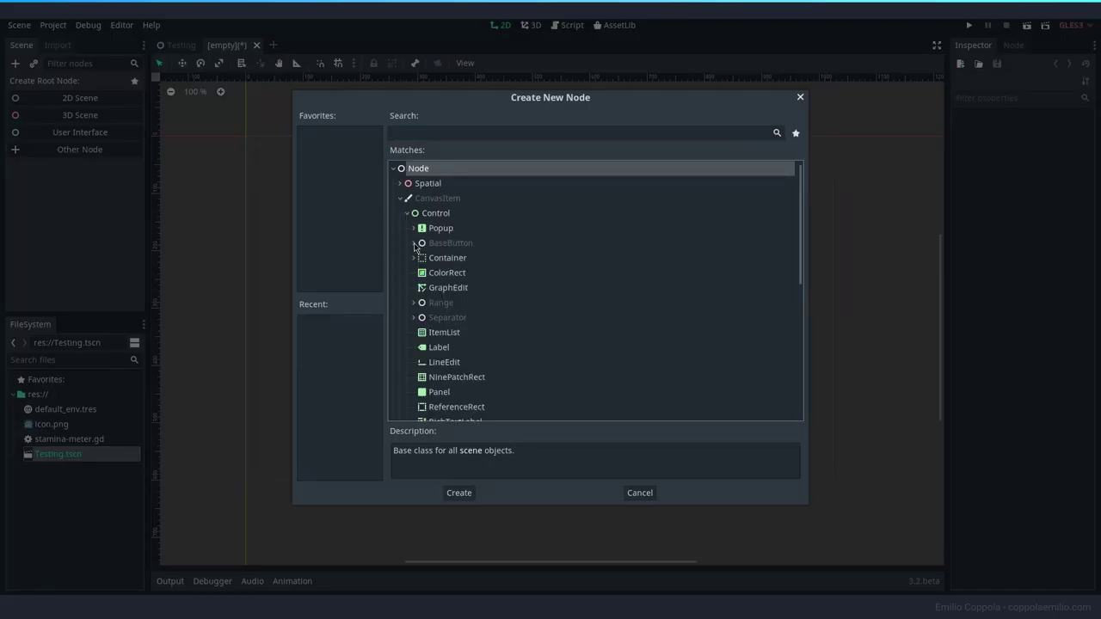
{"action": "left_click", "coordinate": [413, 303]}
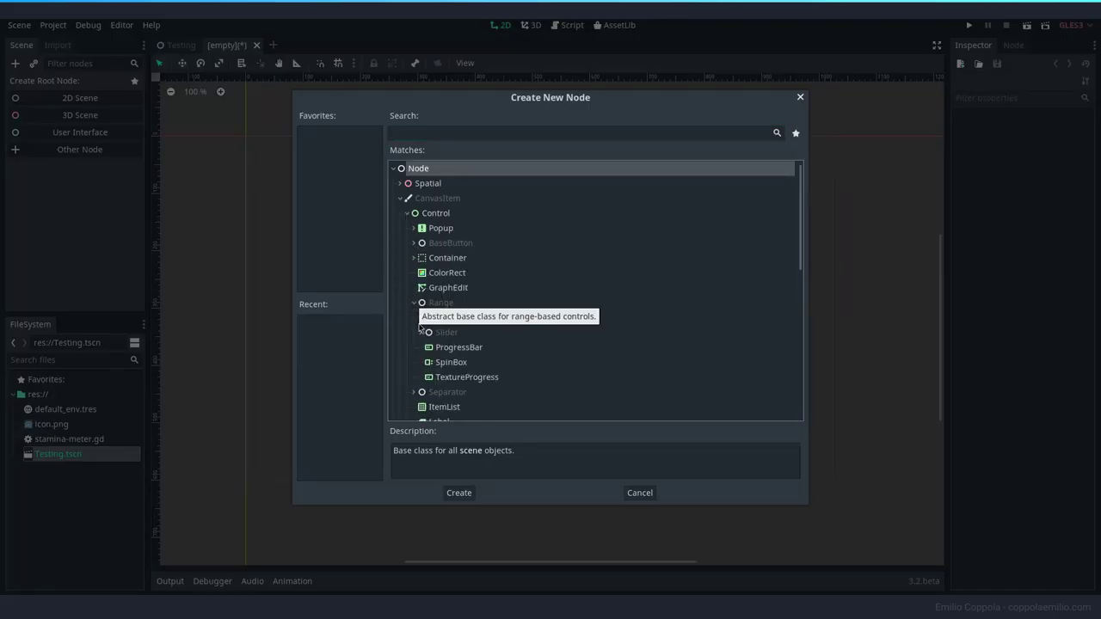
{"action": "left_click", "coordinate": [477, 379]}
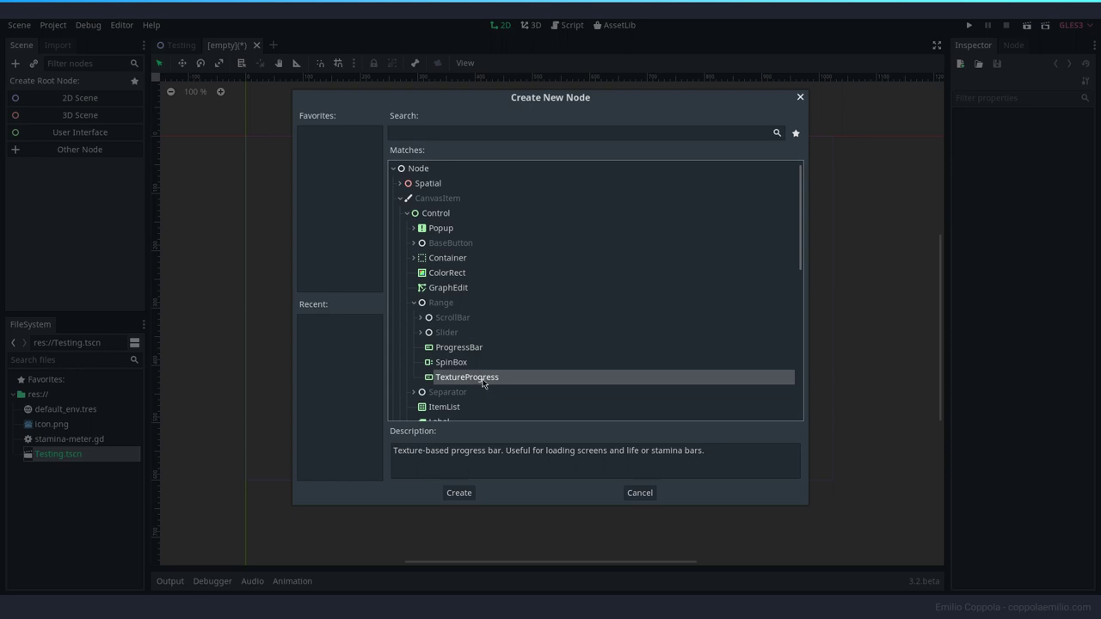
{"action": "left_click", "coordinate": [458, 492]}
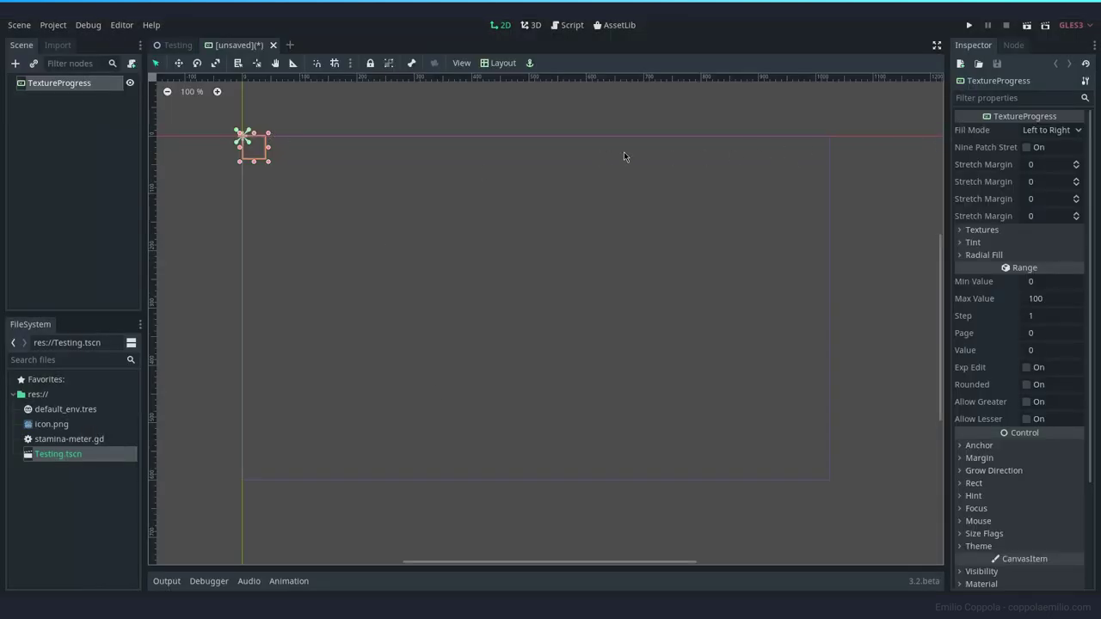
{"action": "left_click", "coordinate": [1045, 129]}
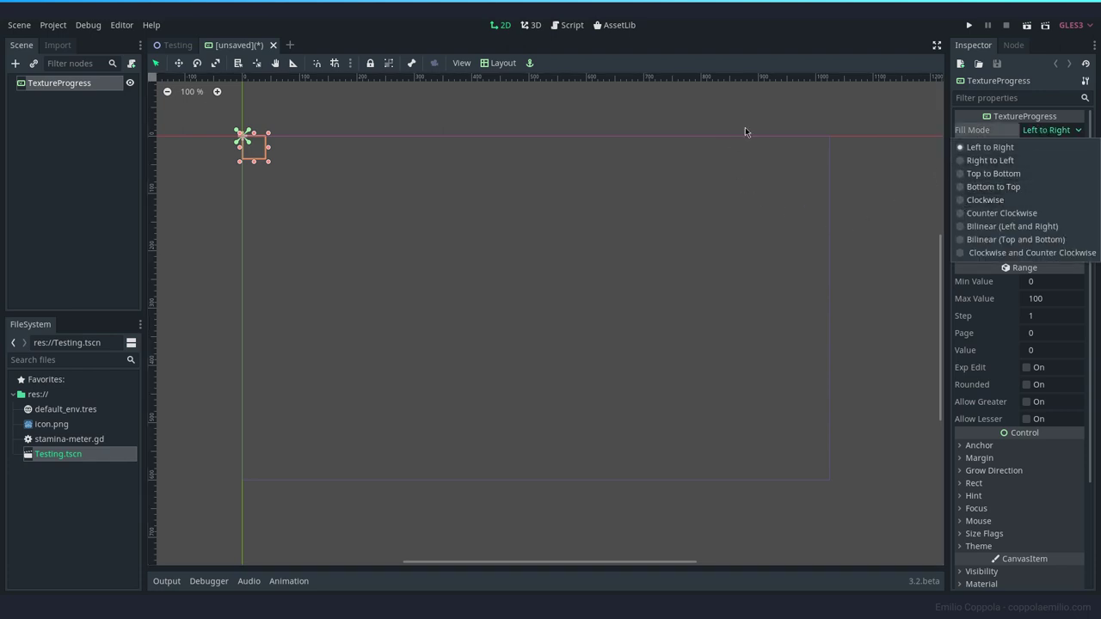
{"action": "left_click", "coordinate": [952, 128]}
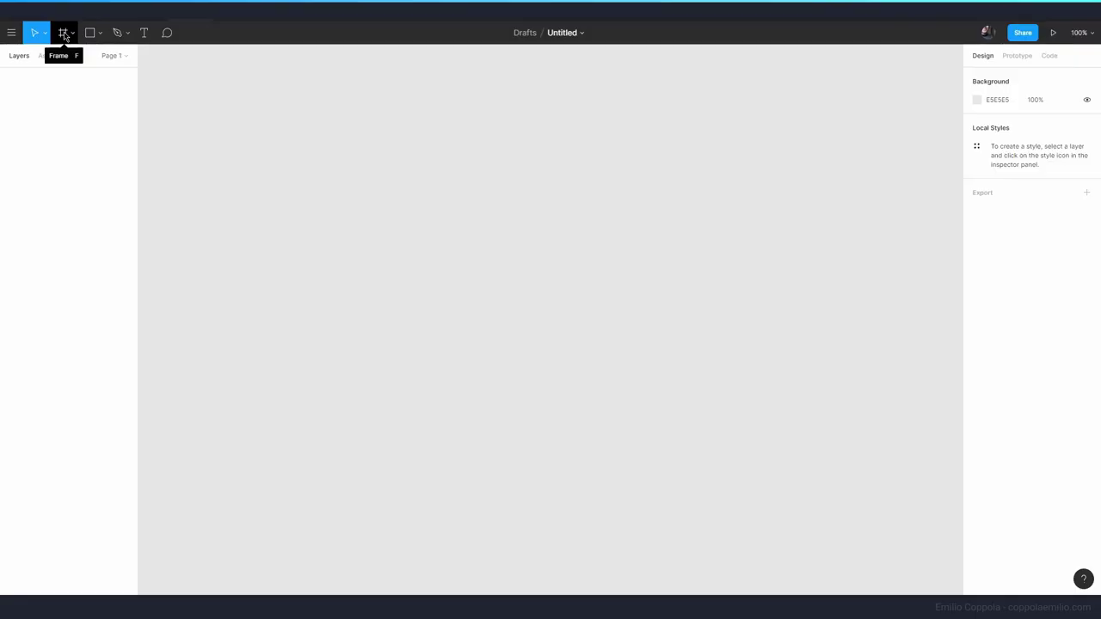
Draw a 540×540 frame and a 510×510 circle inside it
{"action": "left_click", "coordinate": [64, 33]}
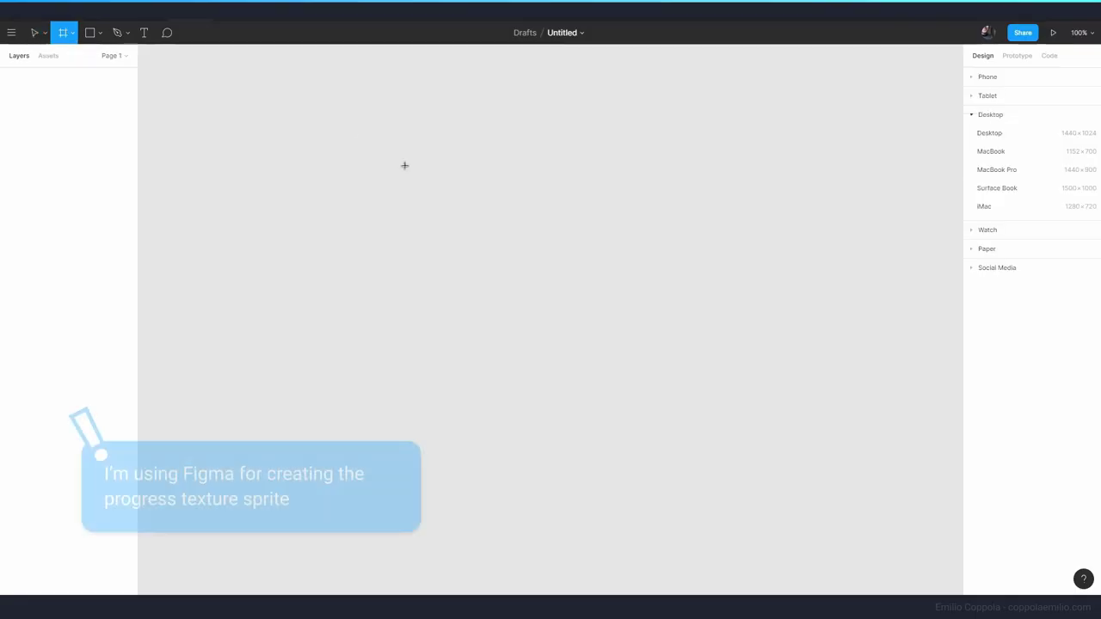
{"action": "left_click_drag", "start_coordinate": [406, 157], "coordinate": [715, 393], "text": "shift"}
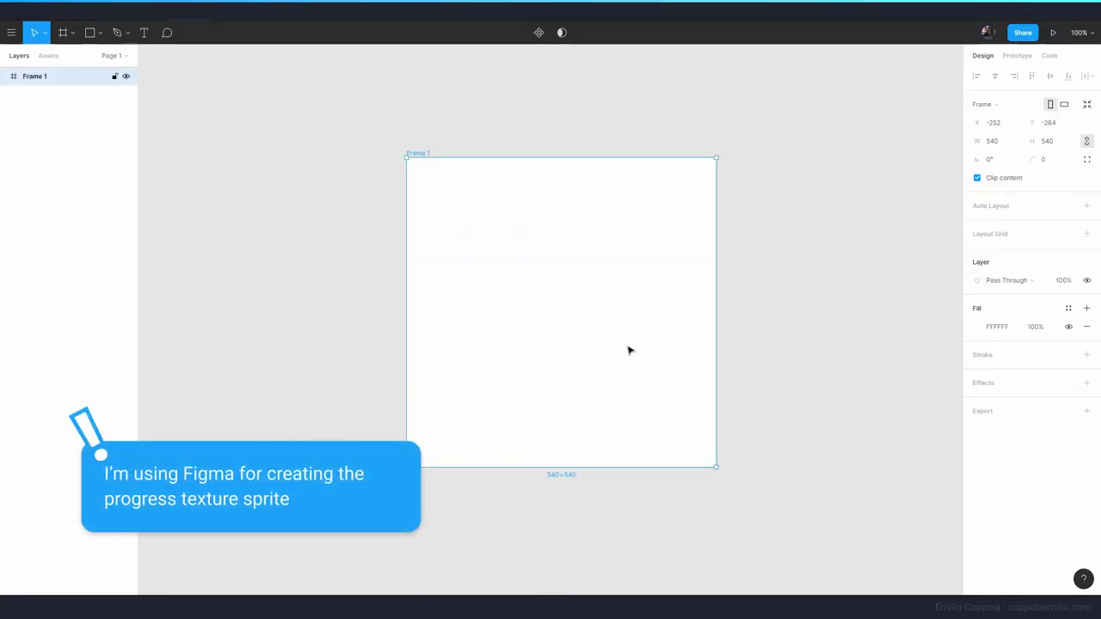
{"action": "left_click_drag", "start_coordinate": [538, 236], "coordinate": [500, 231]}
{"action": "left_click", "coordinate": [100, 32]}
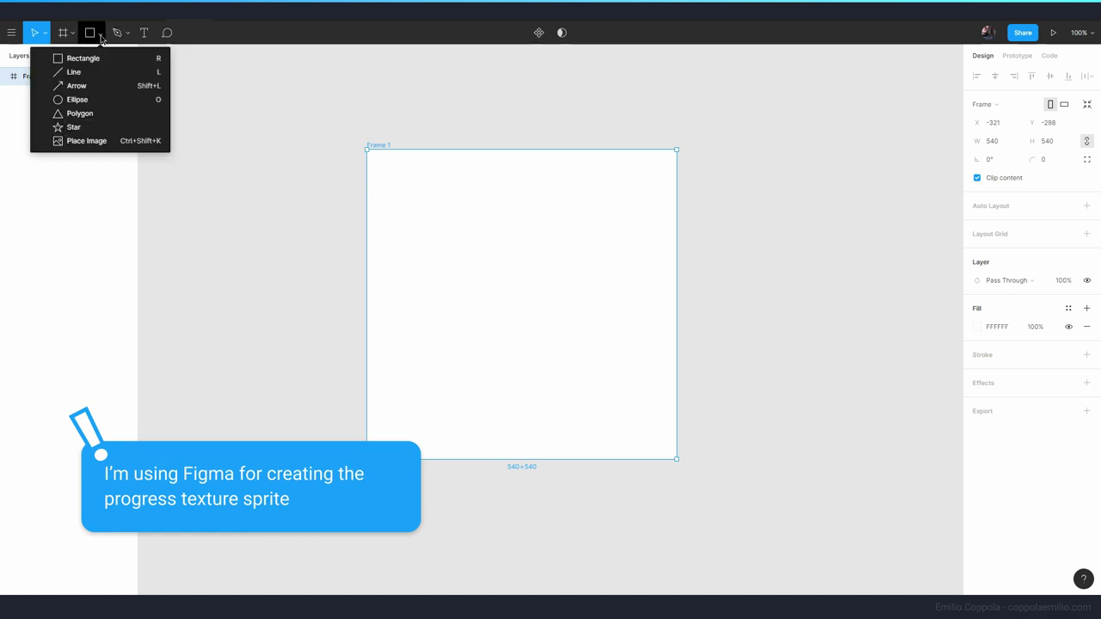
{"action": "left_click", "coordinate": [78, 101]}
{"action": "left_click_drag", "start_coordinate": [377, 162], "coordinate": [671, 423], "text": "shift"}
{"action": "key", "text": "Escape"}
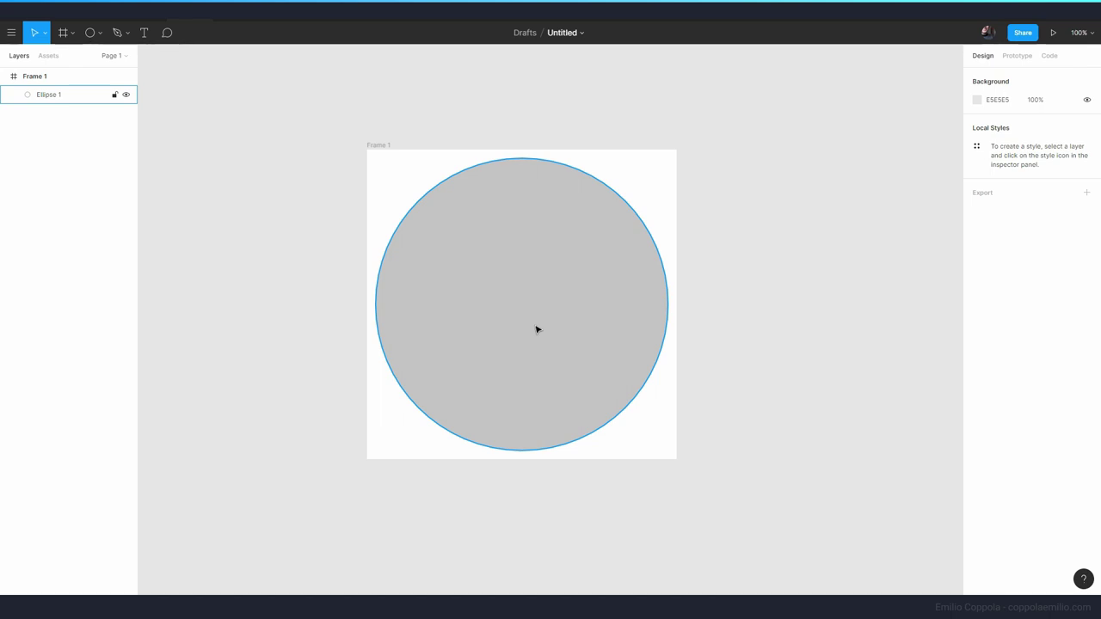
Duplicate the circle, shrink the copy to 419×419 and centre it in the frame
{"action": "left_click_drag", "start_coordinate": [532, 327], "coordinate": [531, 327]}
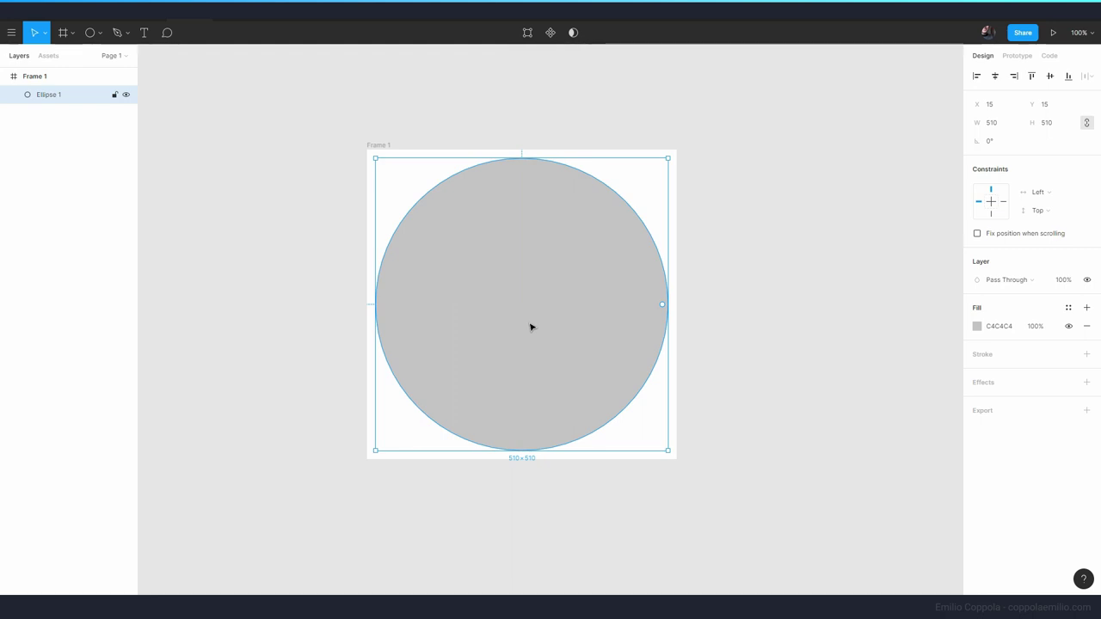
{"action": "key", "text": "ctrl+d"}
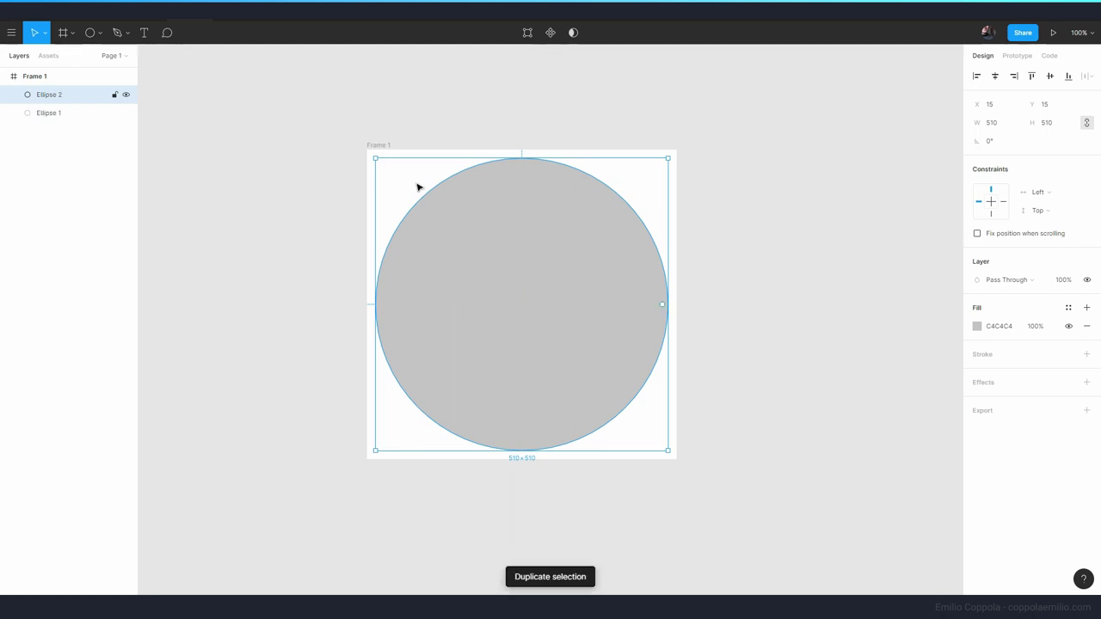
{"action": "left_click_drag", "start_coordinate": [376, 158], "coordinate": [436, 211]}
{"action": "left_click_drag", "start_coordinate": [566, 346], "coordinate": [538, 319]}
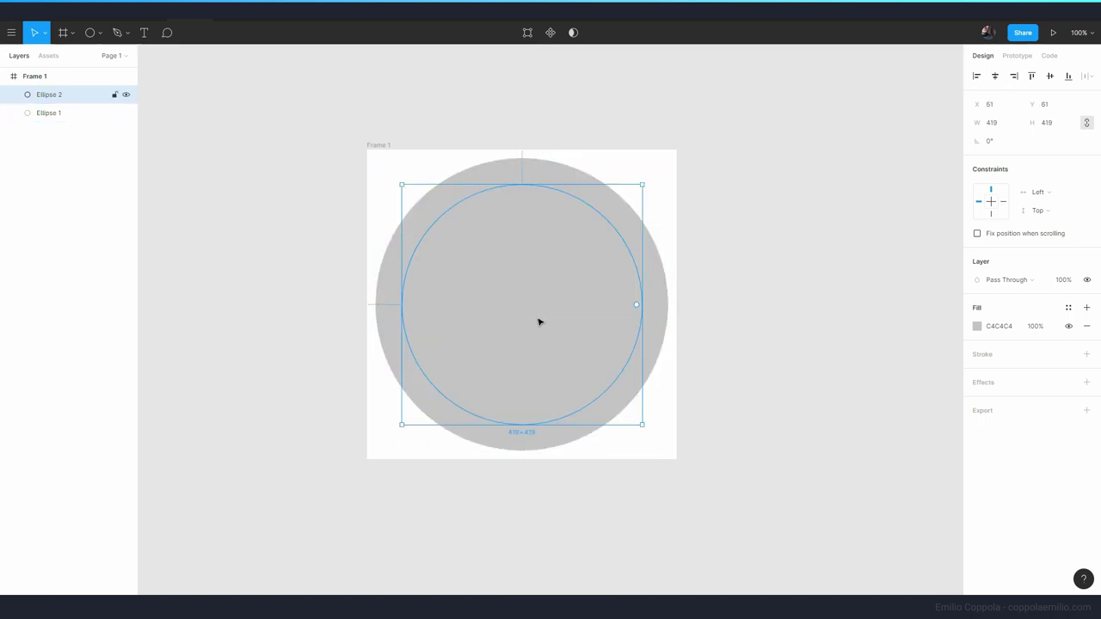
Subtract the inner circle from the outer one to form a ring
{"action": "left_click", "coordinate": [530, 174], "text": "shift"}
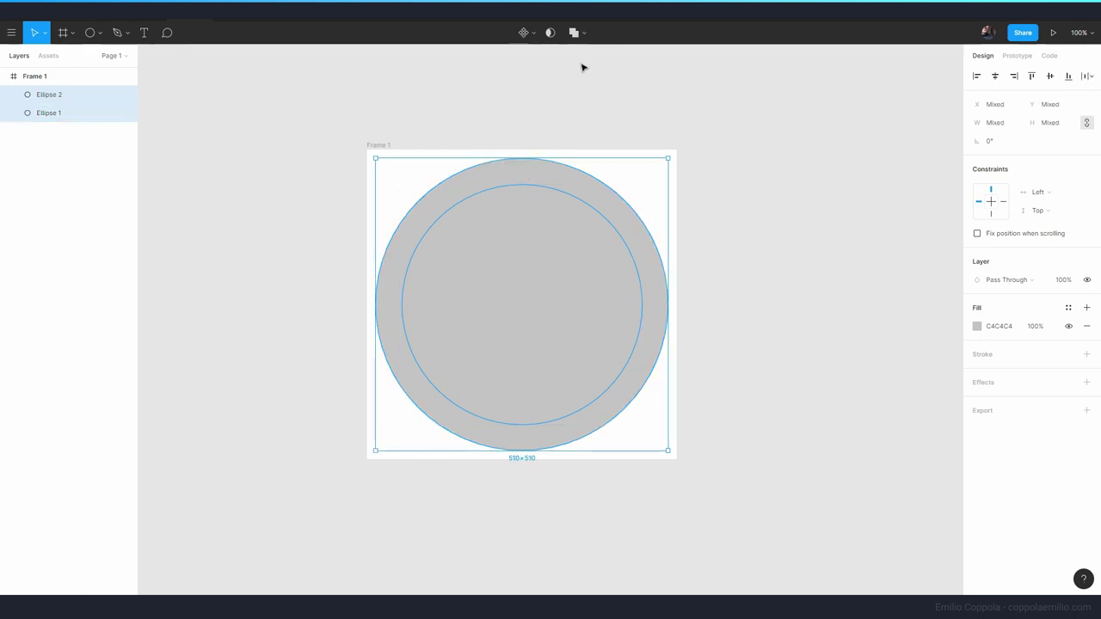
{"action": "left_click", "coordinate": [582, 33]}
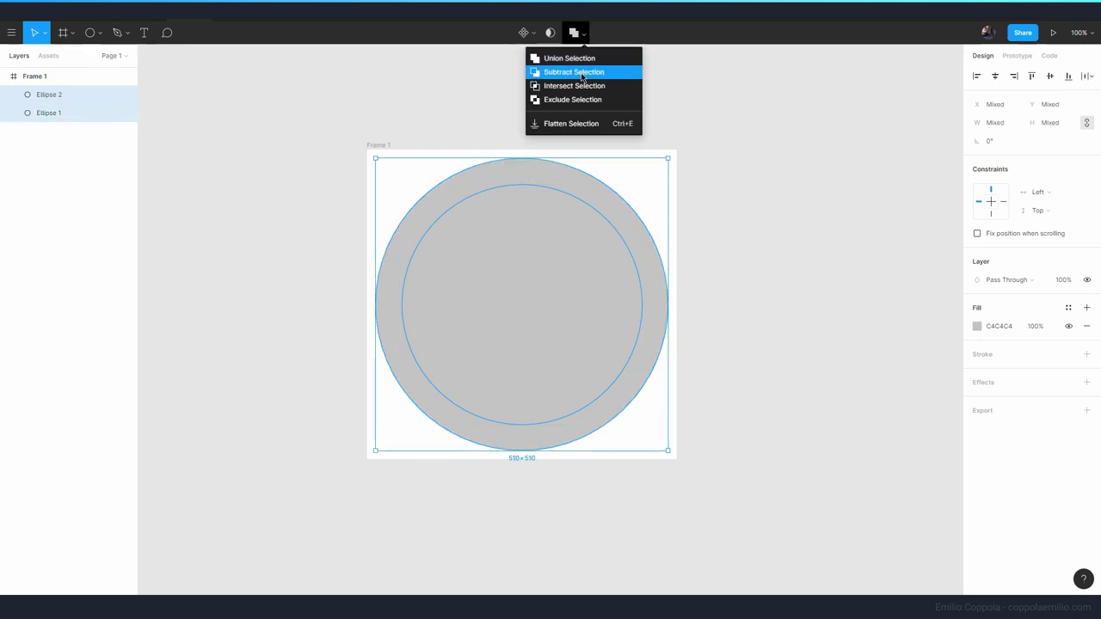
{"action": "left_click", "coordinate": [582, 75]}
{"action": "left_click", "coordinate": [559, 97]}
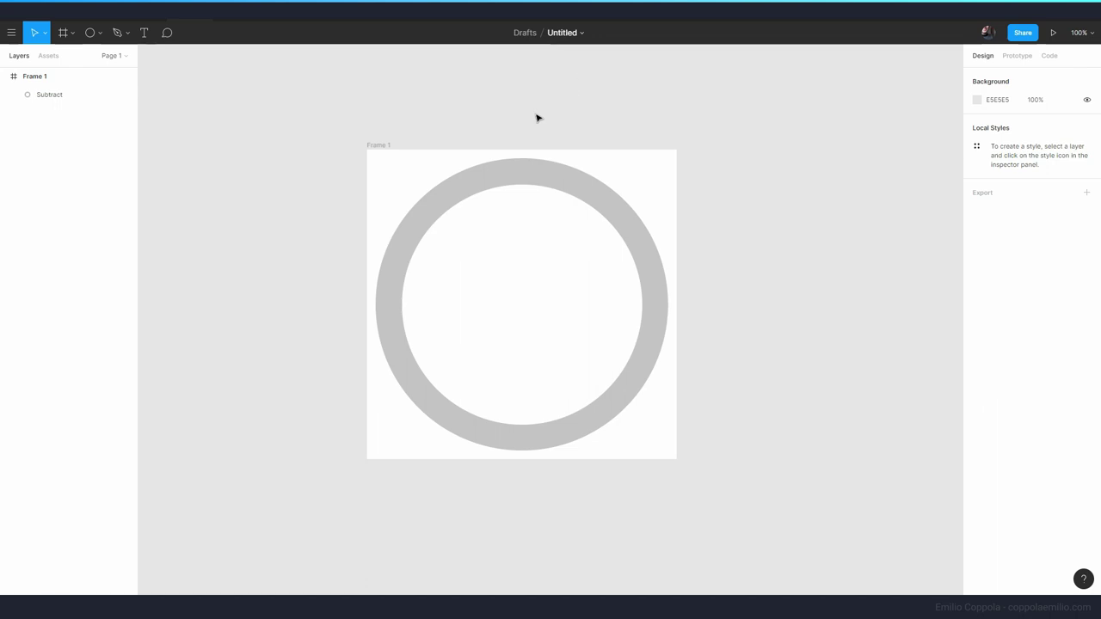
Fill the ring white and Frame 1's background dark grey 575757
{"action": "left_click", "coordinate": [480, 177]}
{"action": "left_click", "coordinate": [976, 326]}
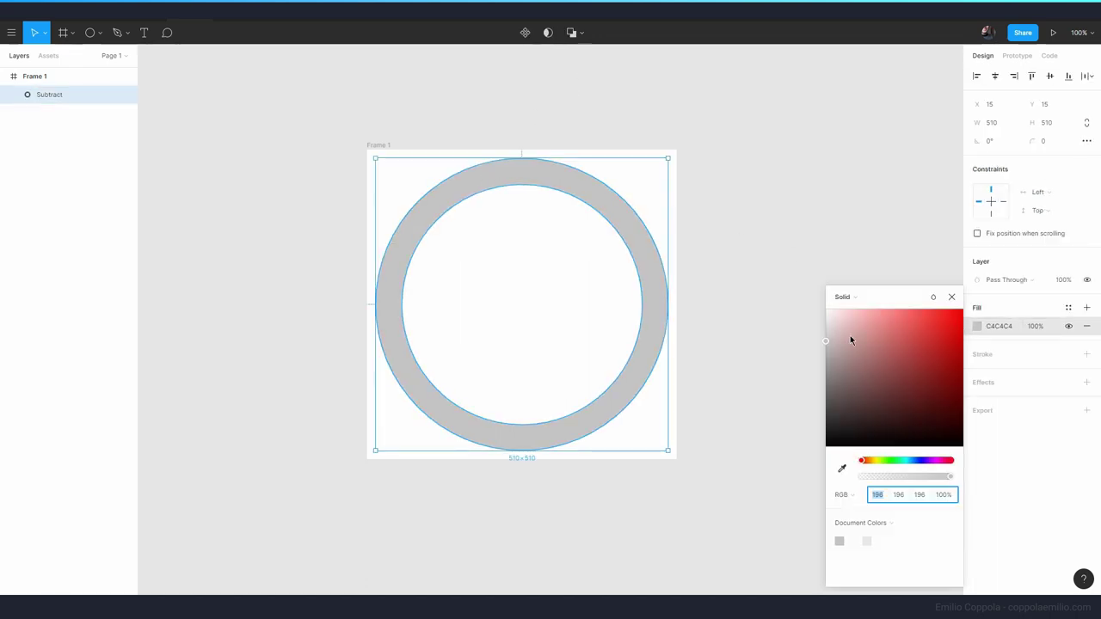
{"action": "left_click_drag", "start_coordinate": [848, 341], "coordinate": [814, 300]}
{"action": "left_click", "coordinate": [397, 150]}
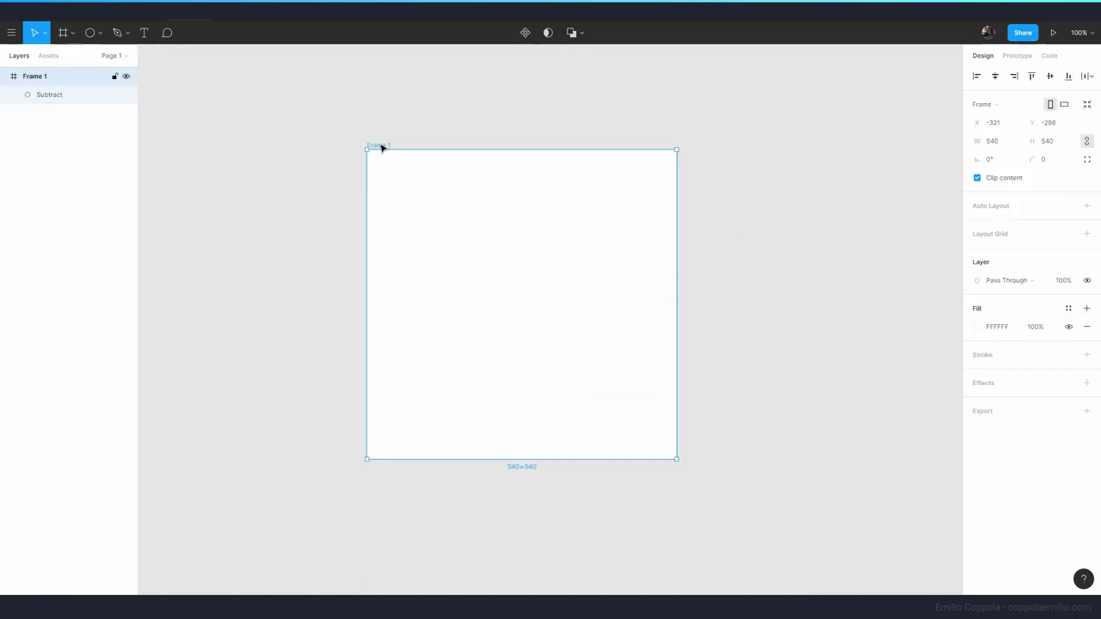
{"action": "left_click", "coordinate": [977, 326]}
{"action": "left_click_drag", "start_coordinate": [865, 346], "coordinate": [803, 412]}
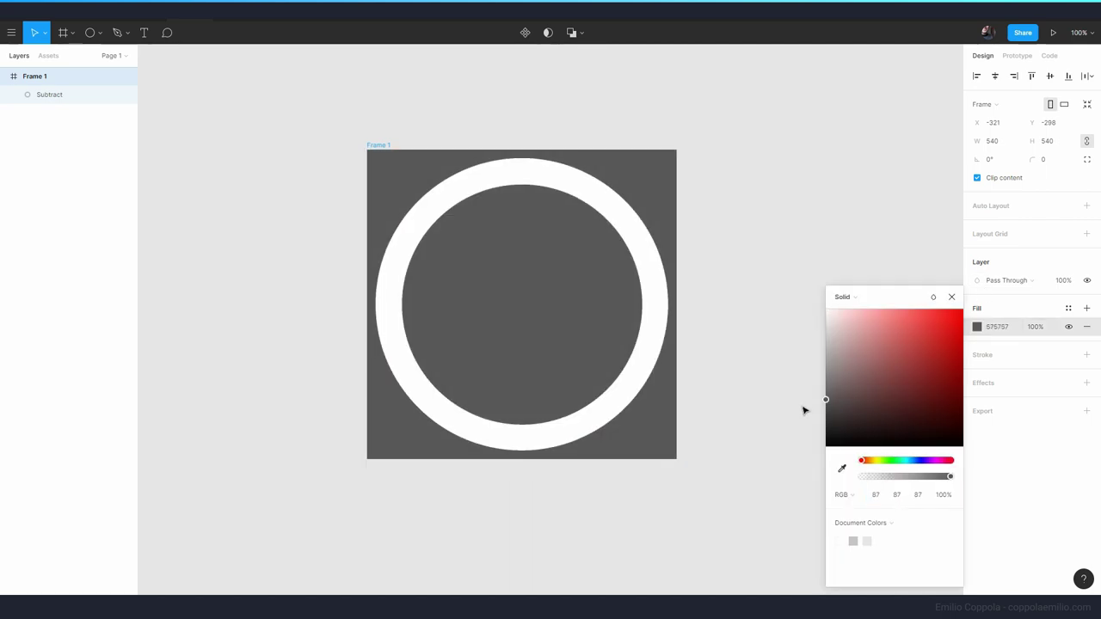
{"action": "left_click", "coordinate": [786, 349]}
{"action": "left_click", "coordinate": [551, 184]}
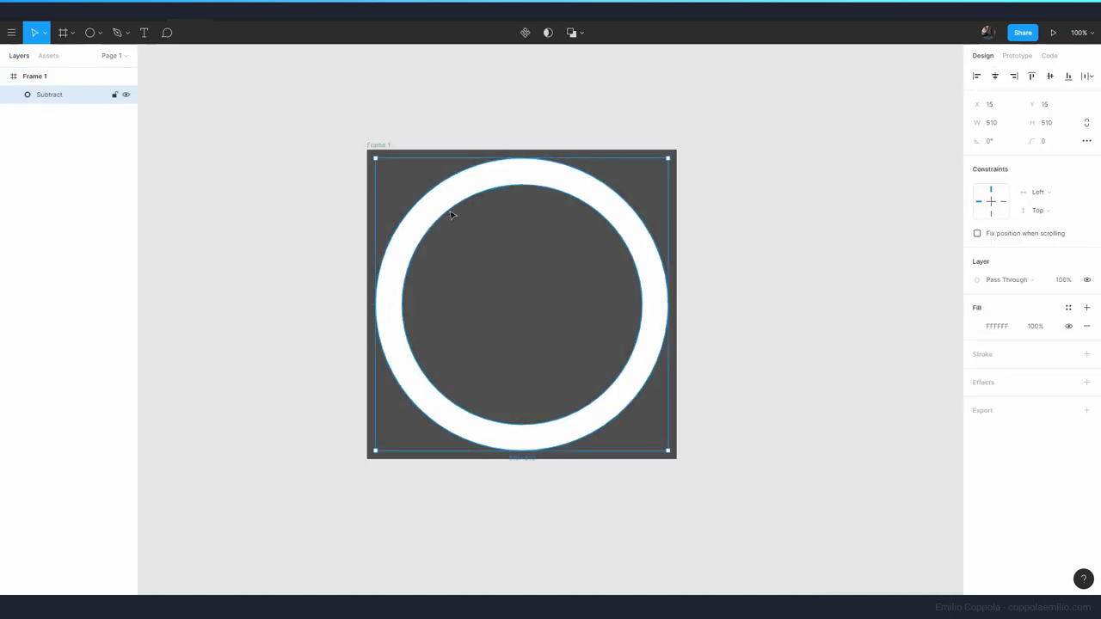
Add a PNG export to Frame 1 with the background fill excluded, and export it
{"action": "left_click", "coordinate": [1086, 410]}
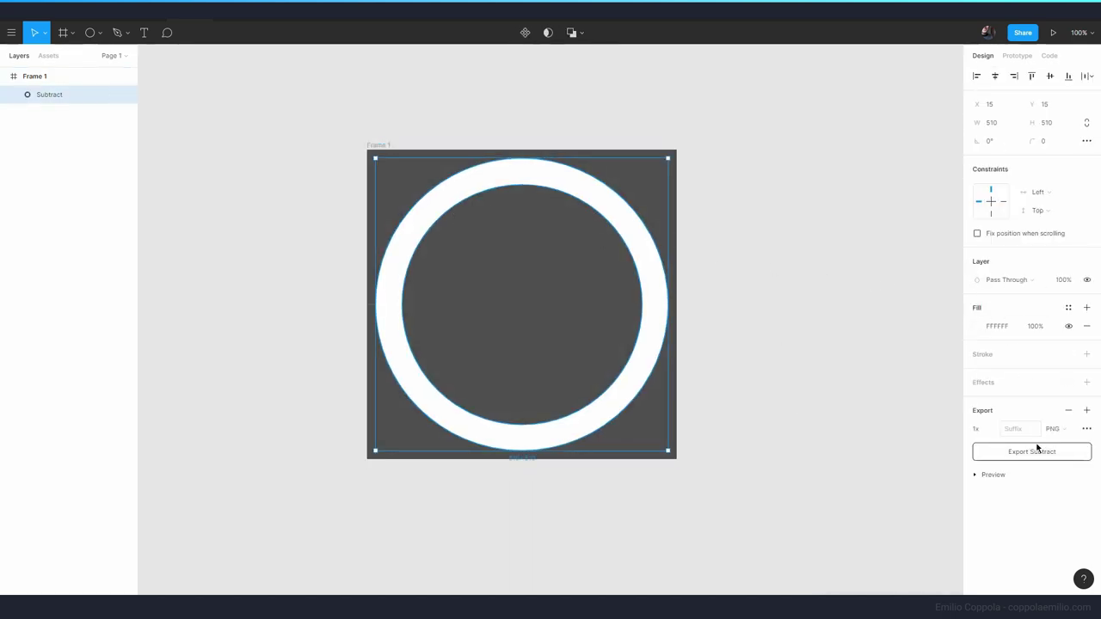
{"action": "left_click", "coordinate": [378, 145]}
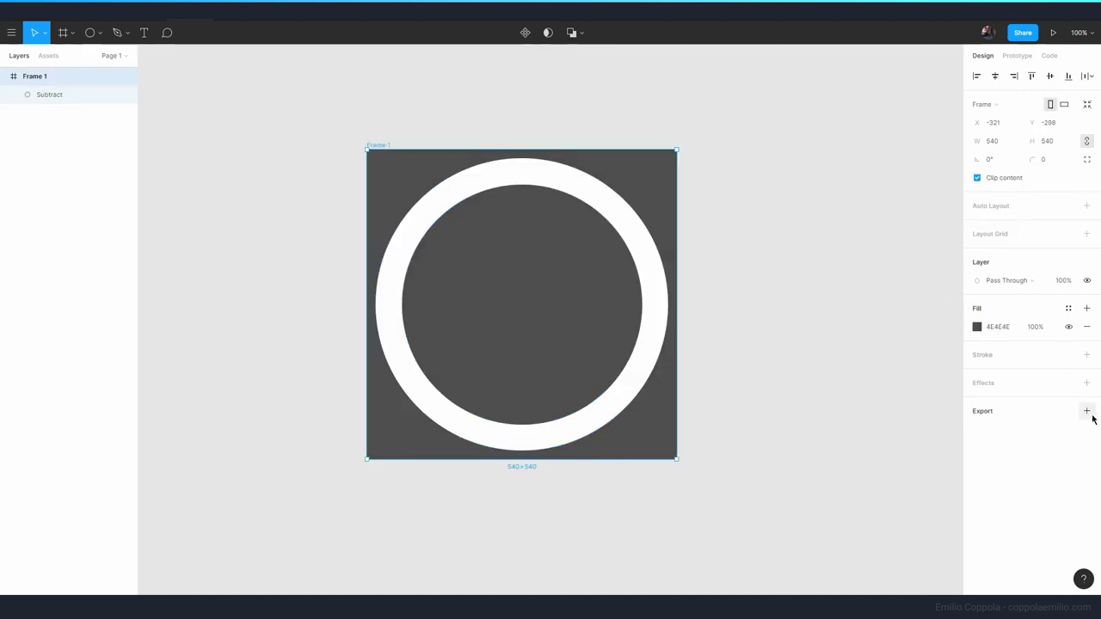
{"action": "left_click", "coordinate": [1086, 411]}
{"action": "left_click", "coordinate": [976, 345]}
{"action": "left_click", "coordinate": [1031, 471]}
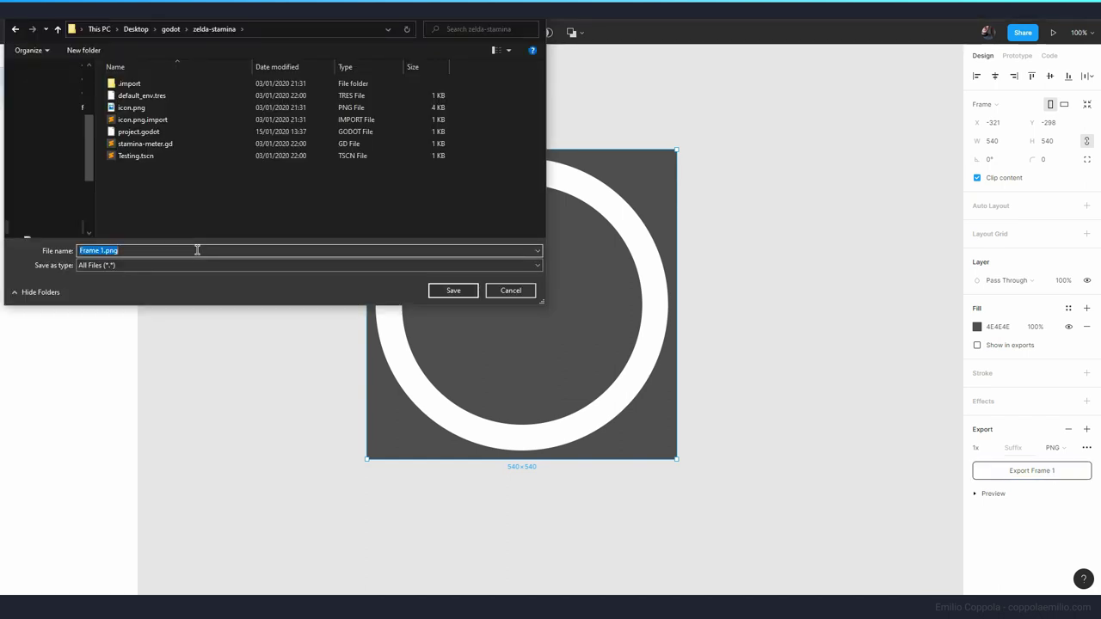
Save the export as ring-texture and select ring-texture.png in Godot's FileSystem
{"action": "type", "text": "ring-texture"}
{"action": "key", "text": "Return"}
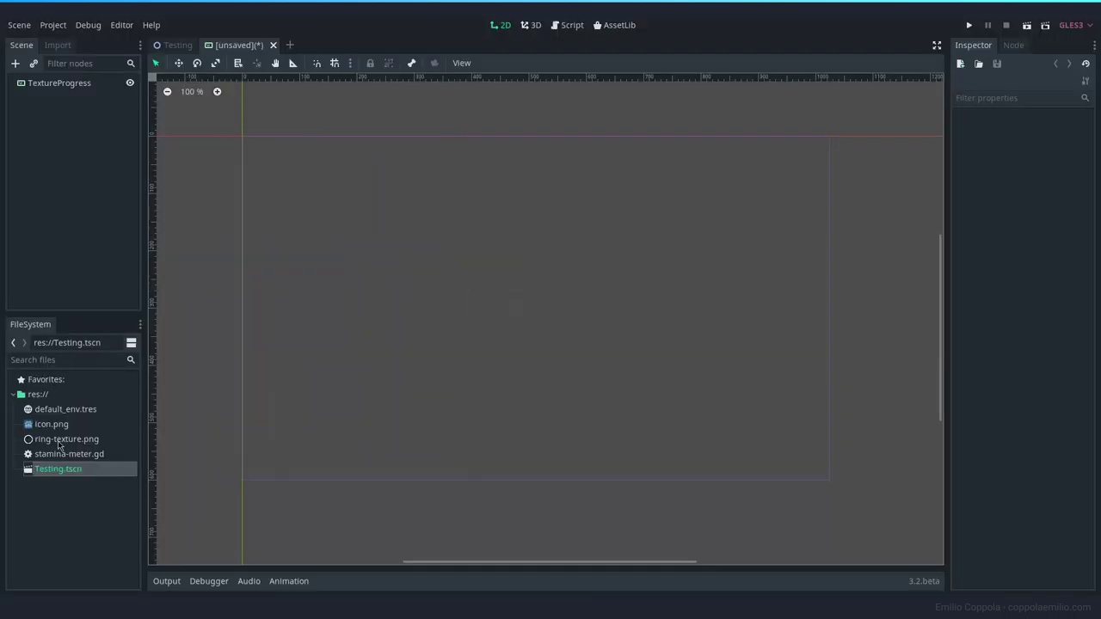
{"action": "left_click", "coordinate": [58, 439]}
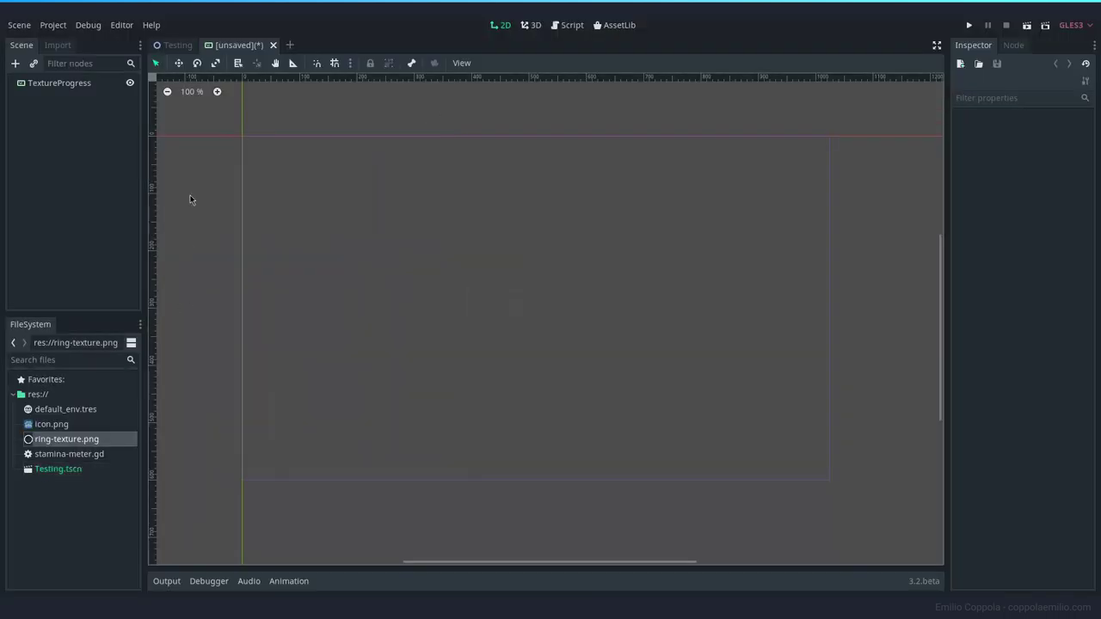
Assign ring-texture.png as the TextureProgress node's Under and Progress textures
{"action": "left_click", "coordinate": [69, 83]}
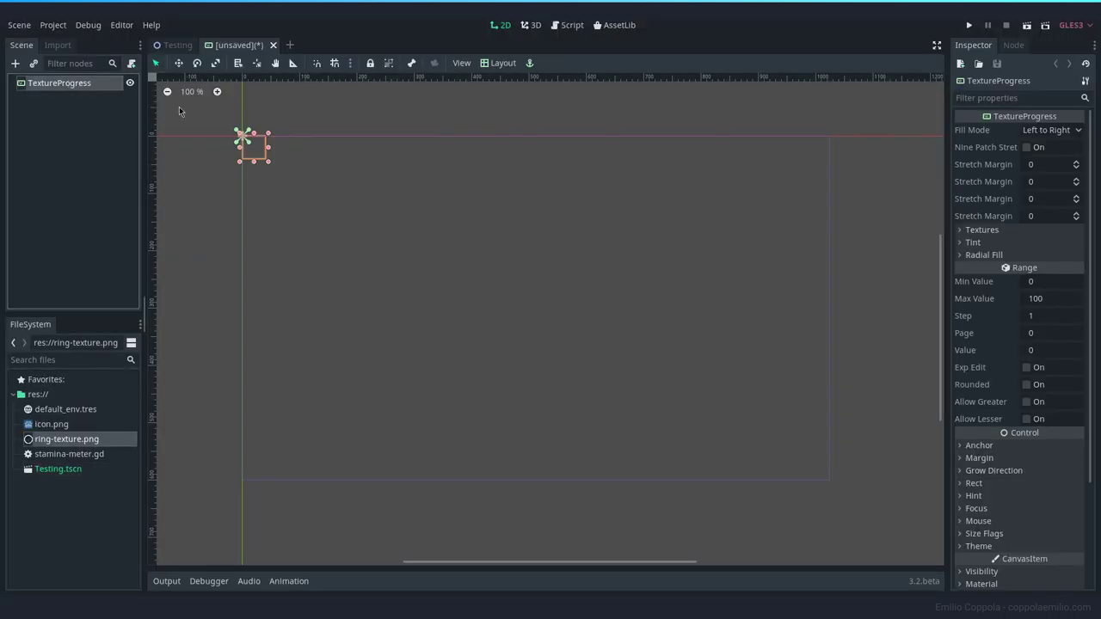
{"action": "left_click", "coordinate": [980, 230]}
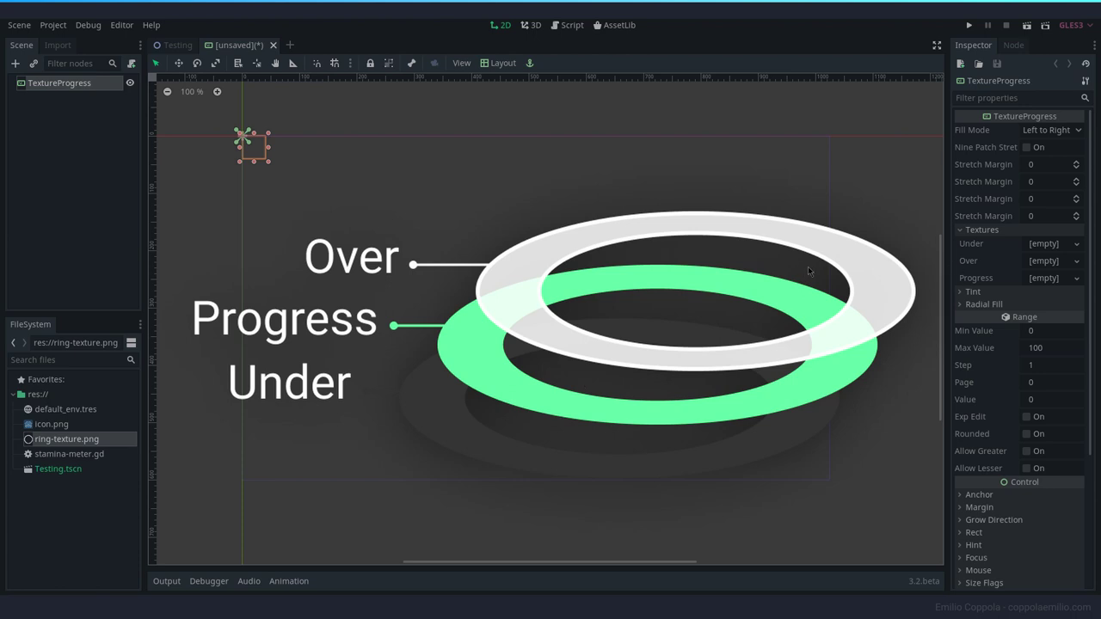
{"action": "left_click_drag", "start_coordinate": [808, 265], "coordinate": [980, 269]}
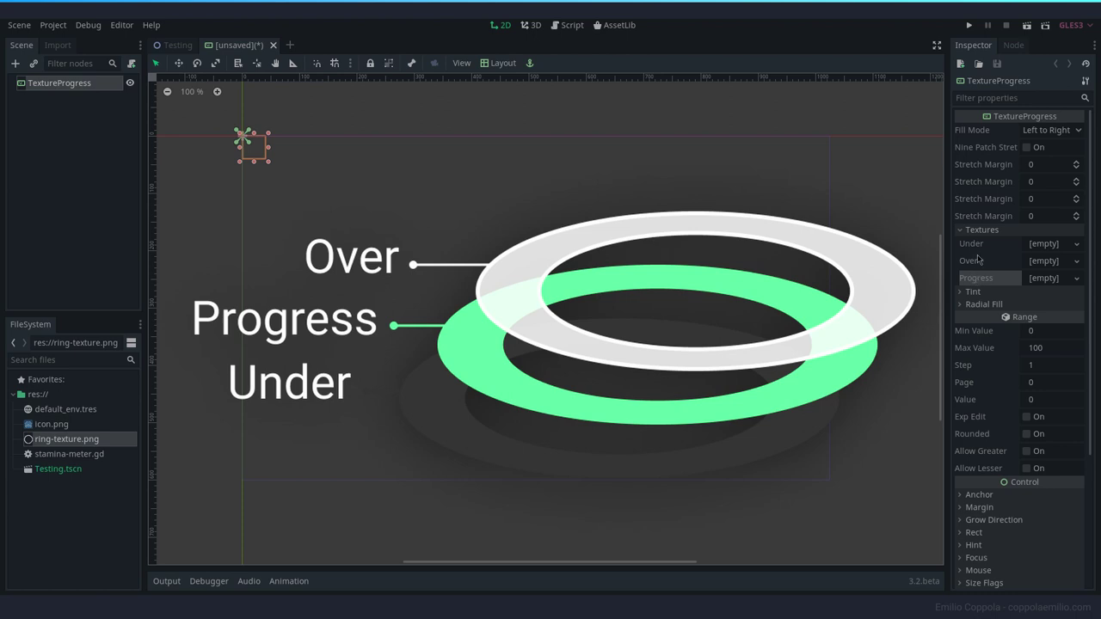
{"action": "left_click_drag", "start_coordinate": [66, 439], "coordinate": [1013, 248]}
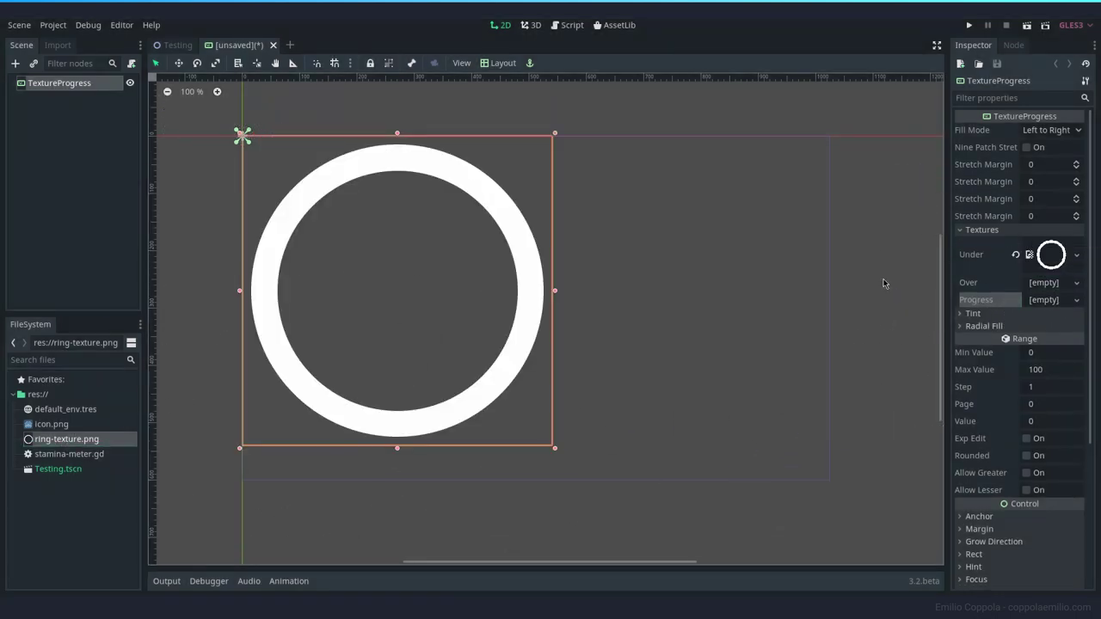
{"action": "left_click_drag", "start_coordinate": [67, 438], "coordinate": [1037, 323]}
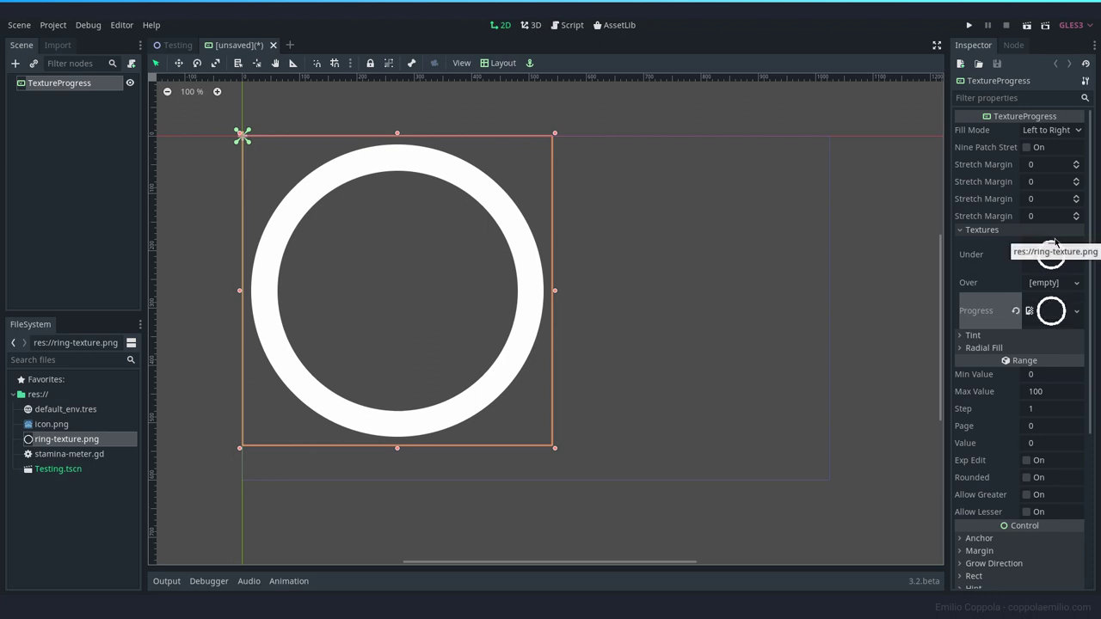
Set the Under tint to a semi-transparent dark grey, a8232323
{"action": "left_click", "coordinate": [976, 335]}
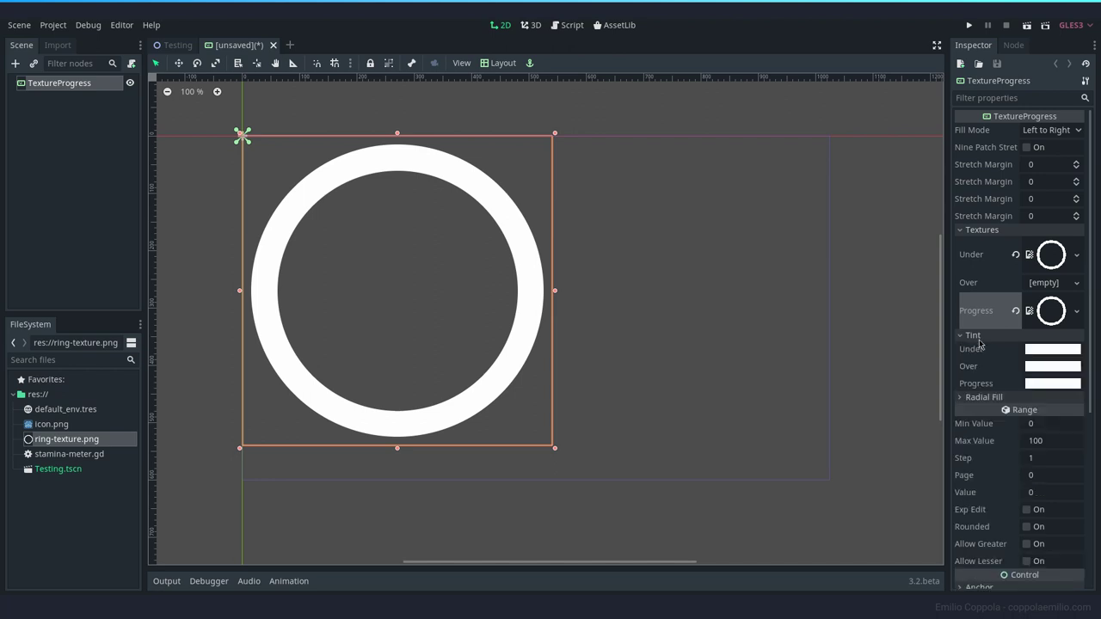
{"action": "left_click", "coordinate": [1037, 351]}
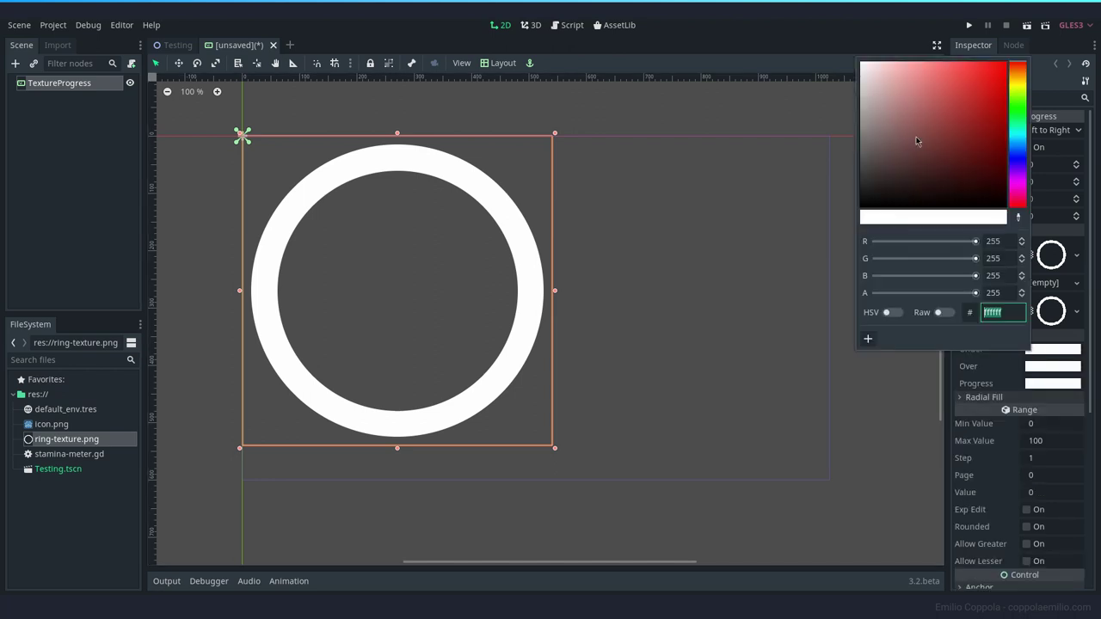
{"action": "left_click_drag", "start_coordinate": [916, 141], "coordinate": [849, 186]}
{"action": "left_click", "coordinate": [973, 294]}
{"action": "left_click_drag", "start_coordinate": [972, 293], "coordinate": [942, 295]}
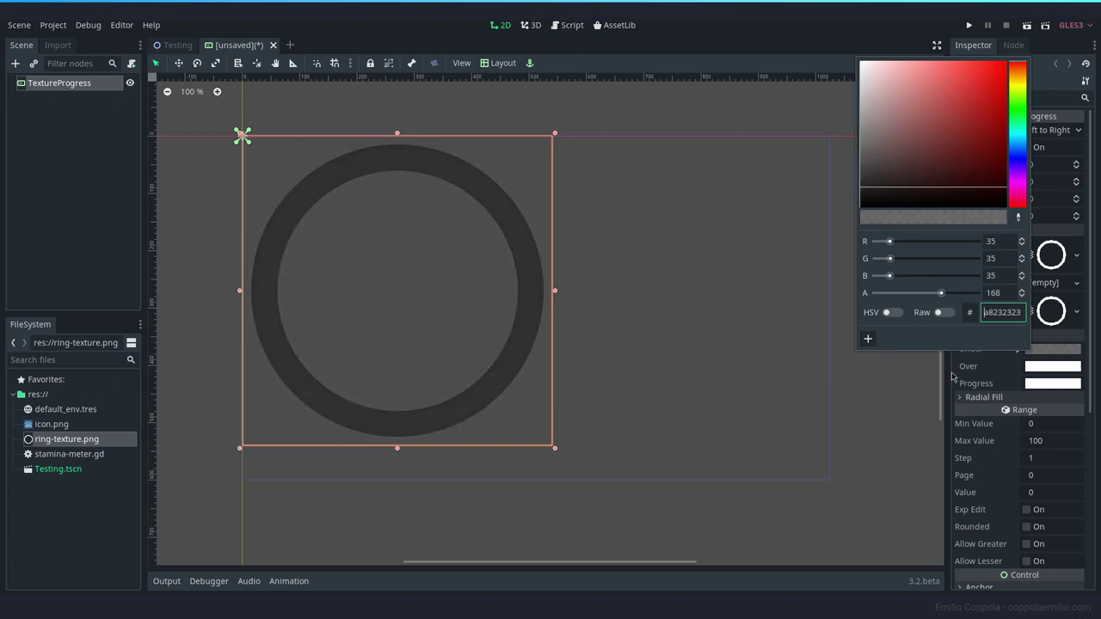
{"action": "left_click", "coordinate": [954, 373]}
Set the Progress tint to bright green, 3fff61
{"action": "left_click", "coordinate": [1037, 385]}
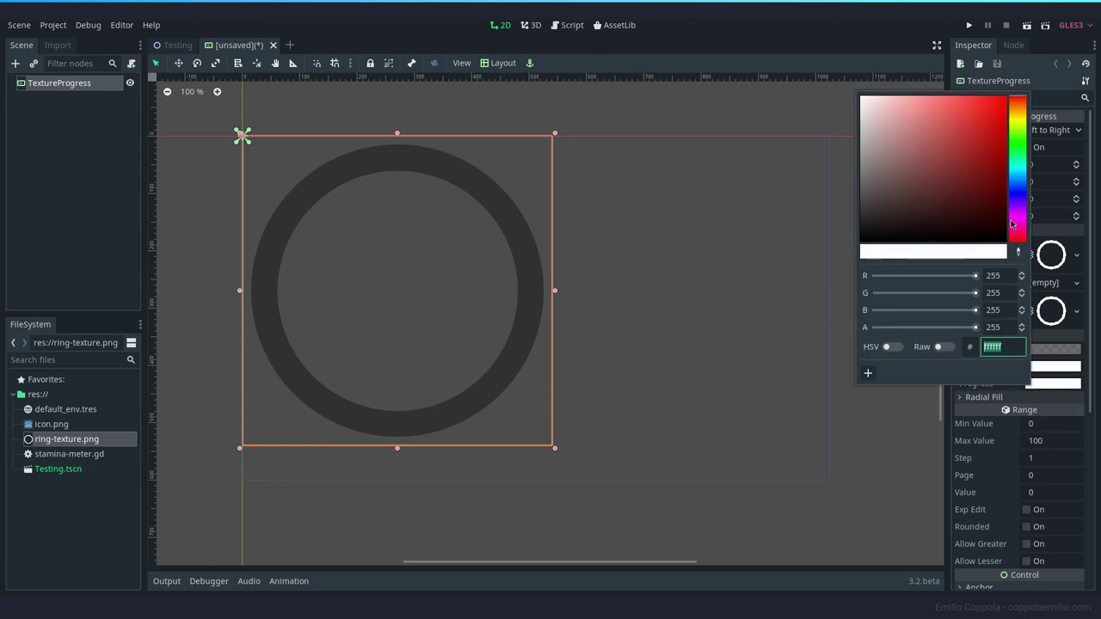
{"action": "left_click", "coordinate": [1017, 148]}
{"action": "left_click", "coordinate": [971, 95]}
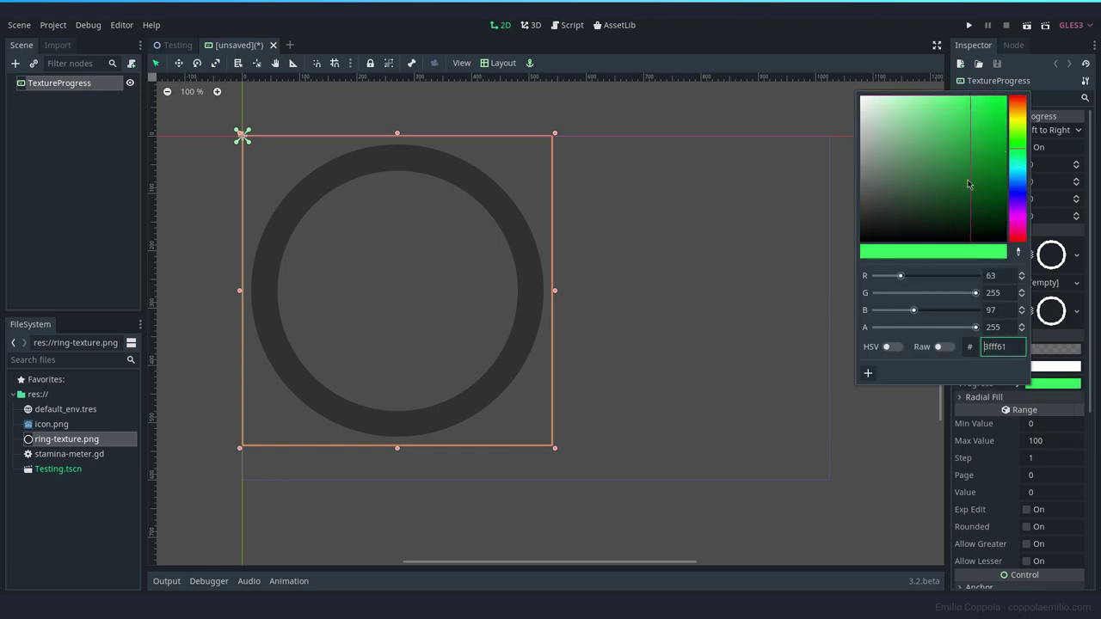
{"action": "left_click", "coordinate": [950, 423]}
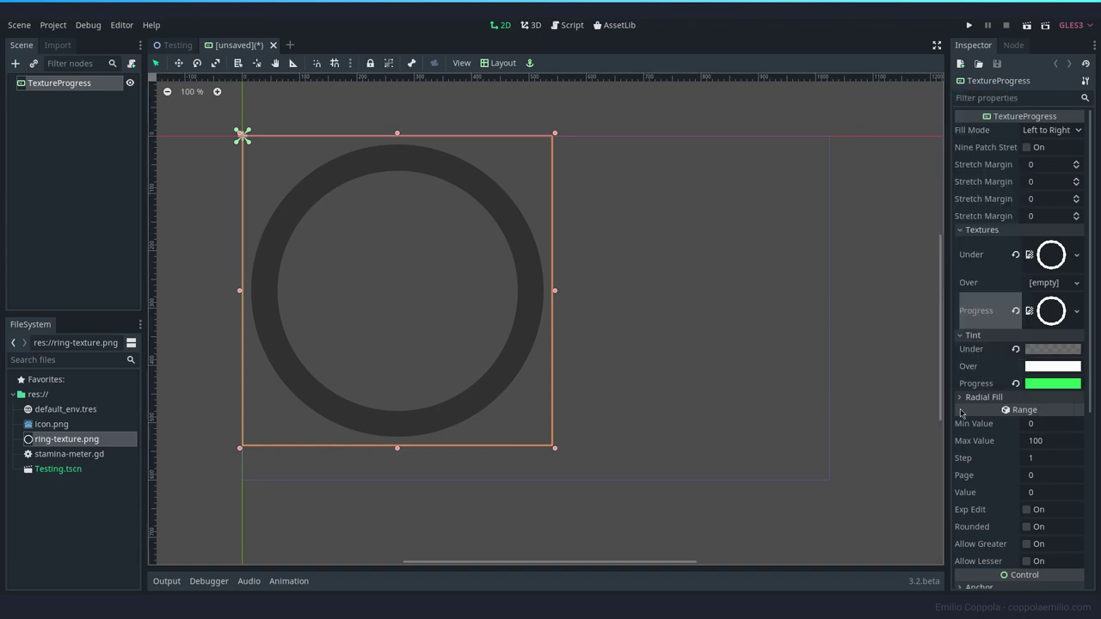
{"action": "scroll", "coordinate": [1019, 387], "scroll_direction": "down", "scroll_amount": 2}
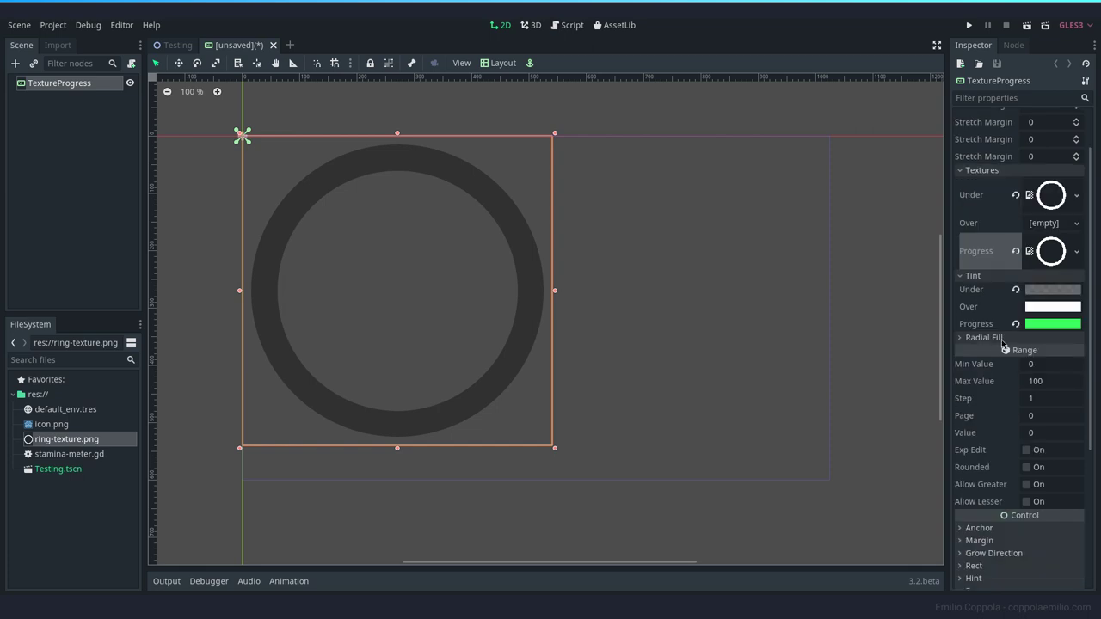
{"action": "scroll", "coordinate": [1027, 353], "scroll_direction": "up", "scroll_amount": 2}
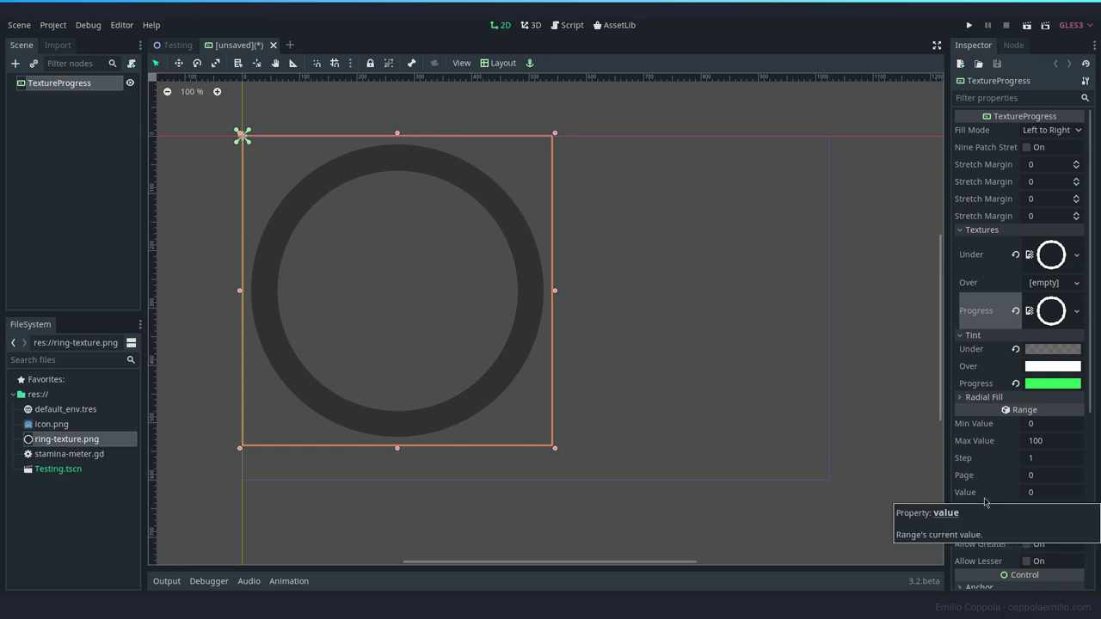
Enter 25 in the TextureProgress Range Value field
{"action": "left_click", "coordinate": [1044, 492]}
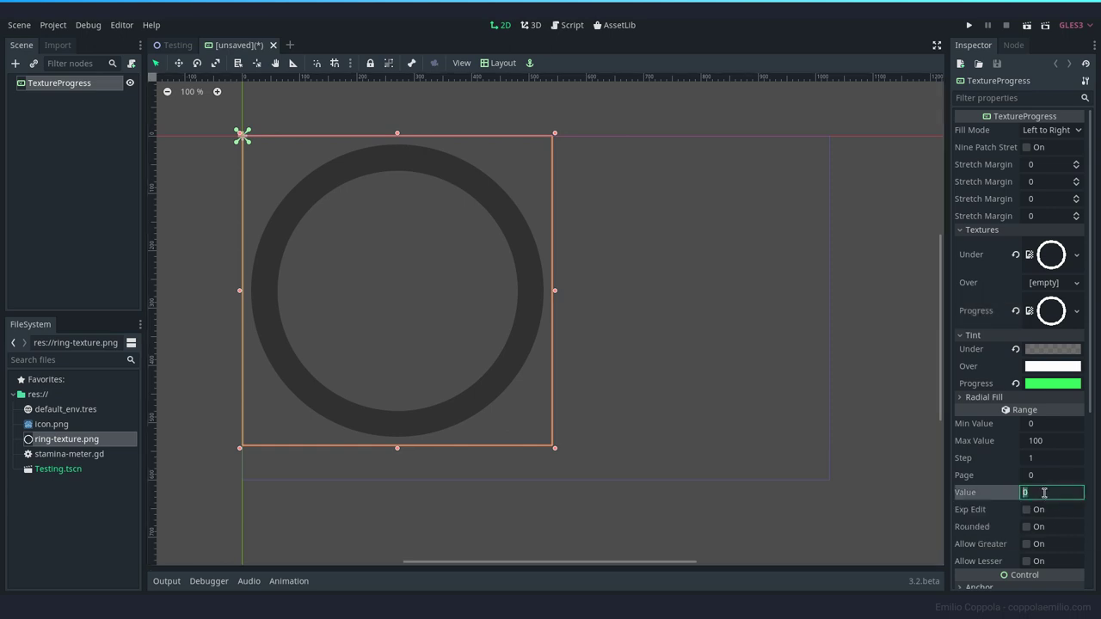
{"action": "key", "text": "Return"}
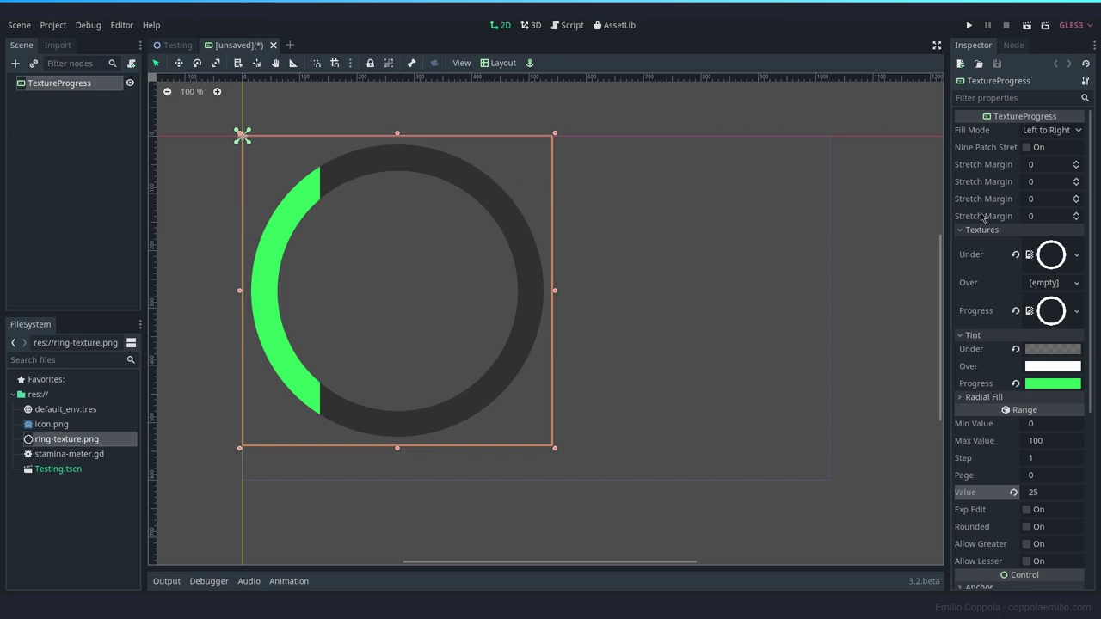
Set Fill Mode to Clockwise and drag the Value up to 65
{"action": "left_click", "coordinate": [1041, 130]}
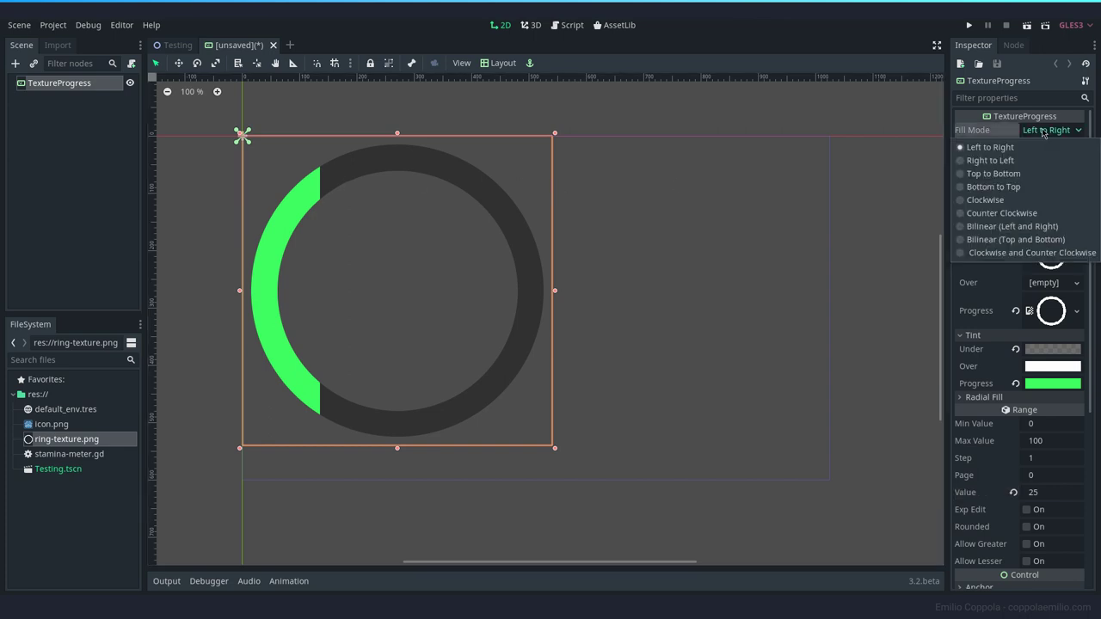
{"action": "left_click", "coordinate": [992, 201]}
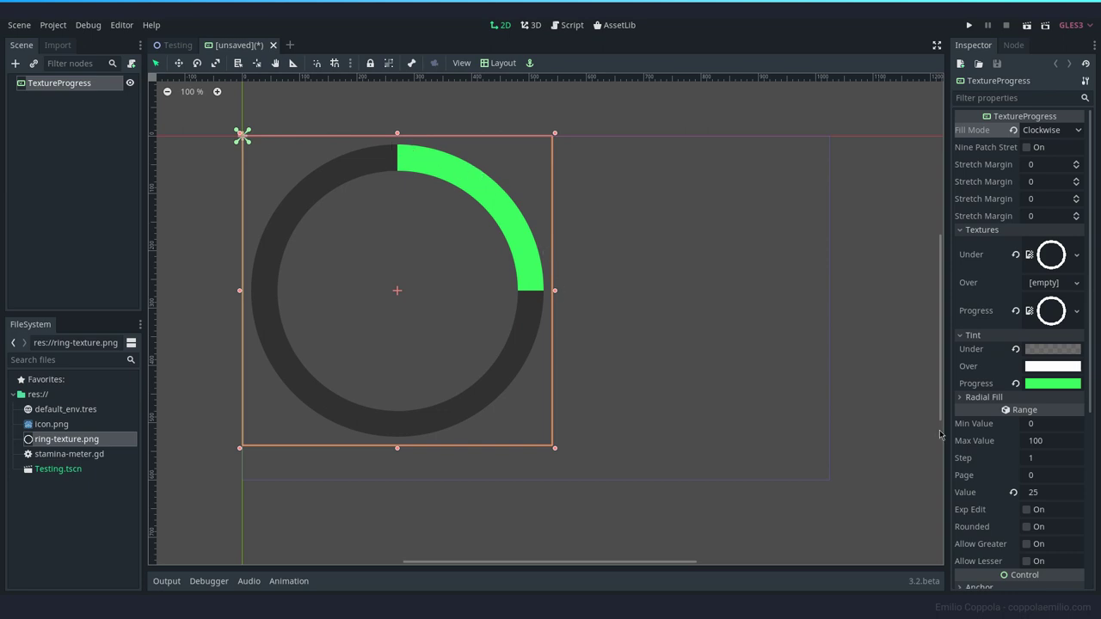
{"action": "left_click_drag", "start_coordinate": [1035, 496], "coordinate": [1100, 496]}
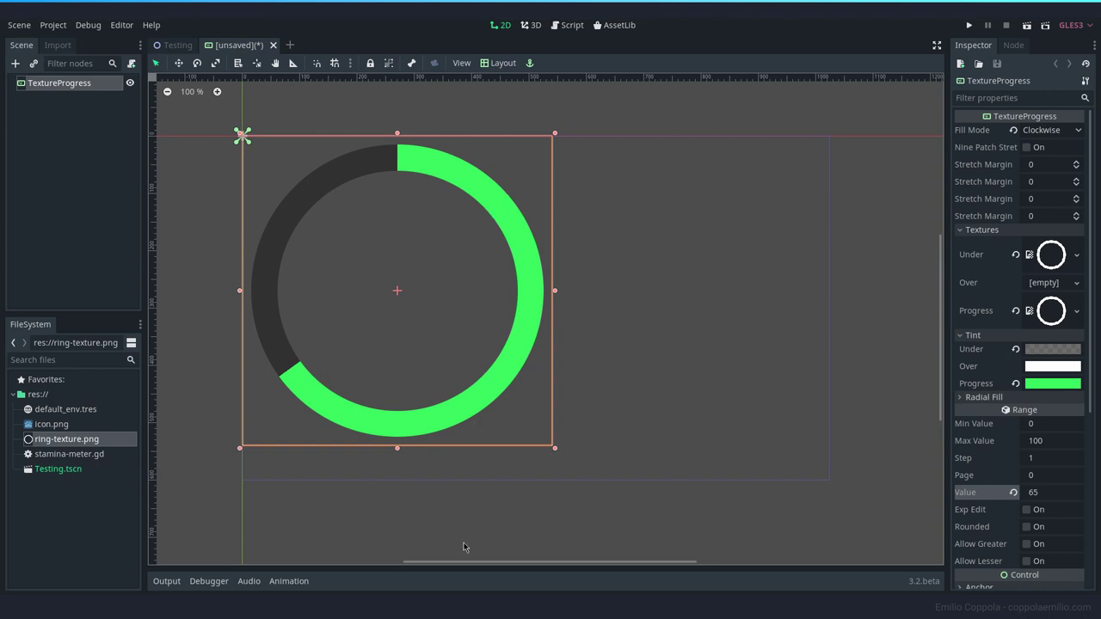
{"action": "key", "text": "alt+Tab"}
Shrink the ring's inner circle, Ellipse 2, to 359×359 and recentre it
{"action": "left_click", "coordinate": [529, 436]}
{"action": "left_click", "coordinate": [14, 95]}
{"action": "left_click", "coordinate": [57, 129]}
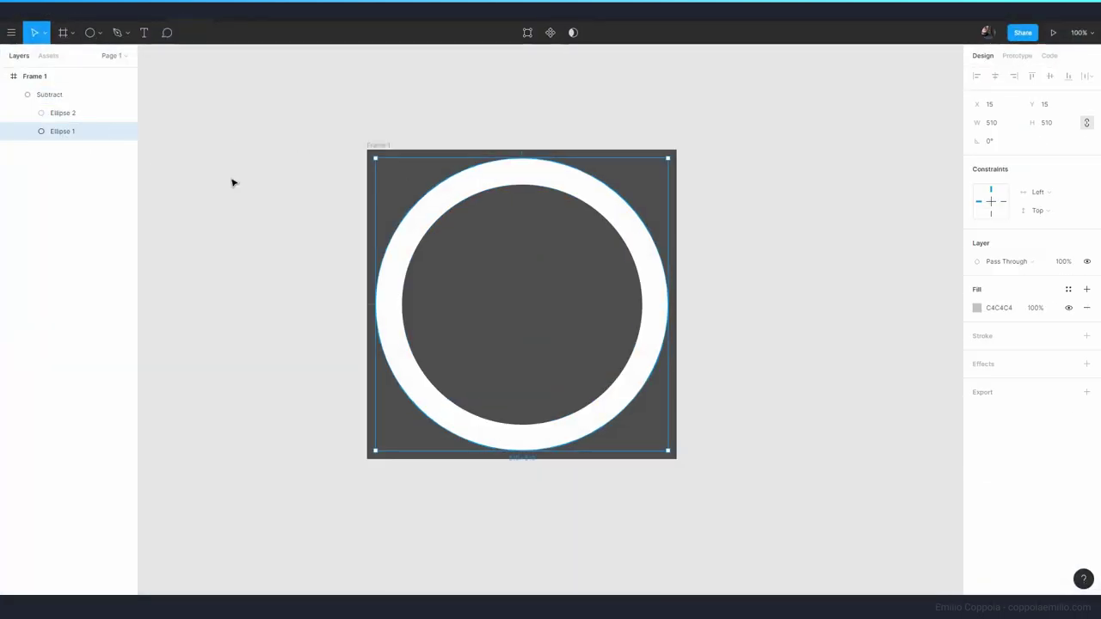
{"action": "left_click", "coordinate": [61, 120]}
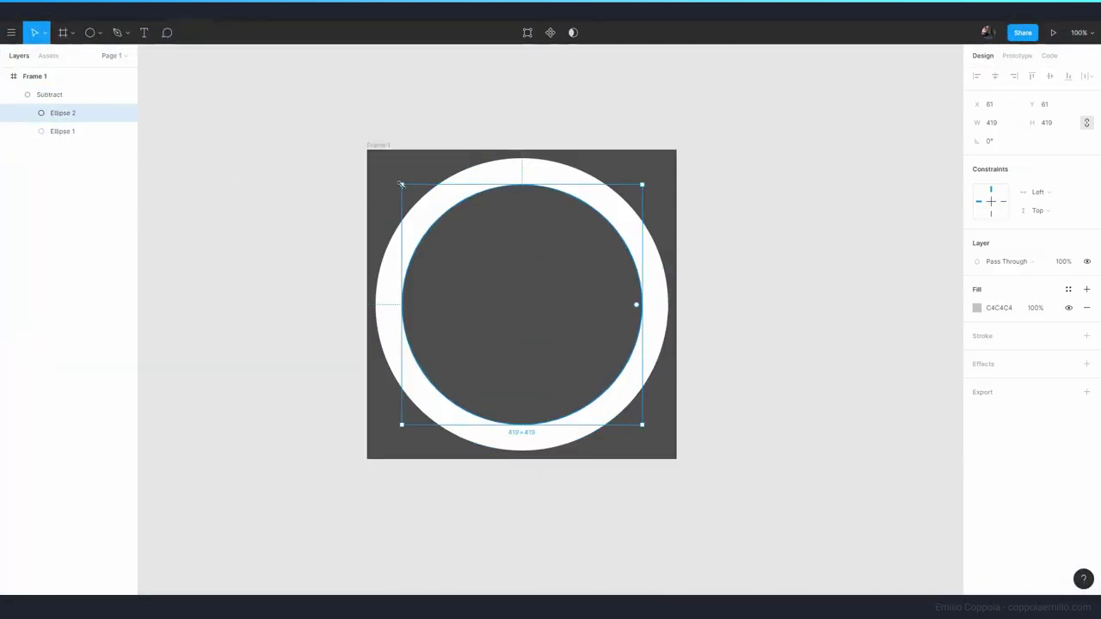
{"action": "left_click_drag", "start_coordinate": [402, 185], "coordinate": [437, 220]}
{"action": "left_click_drag", "start_coordinate": [544, 330], "coordinate": [522, 309]}
Re-export Frame 1, overwriting ring-texture.png
{"action": "left_click", "coordinate": [378, 145]}
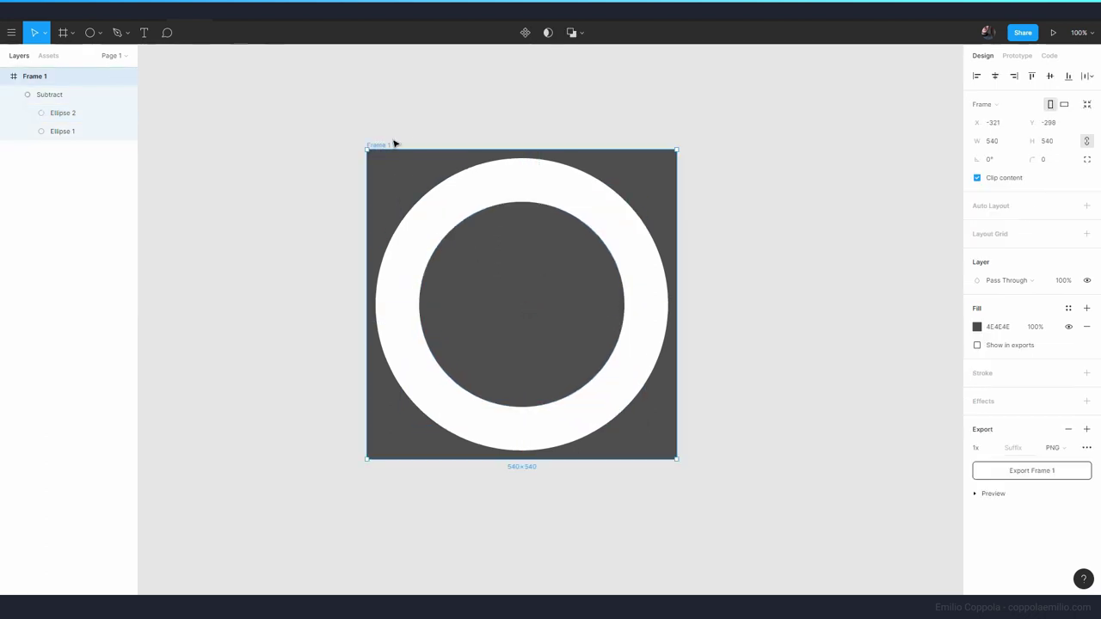
{"action": "left_click", "coordinate": [980, 469]}
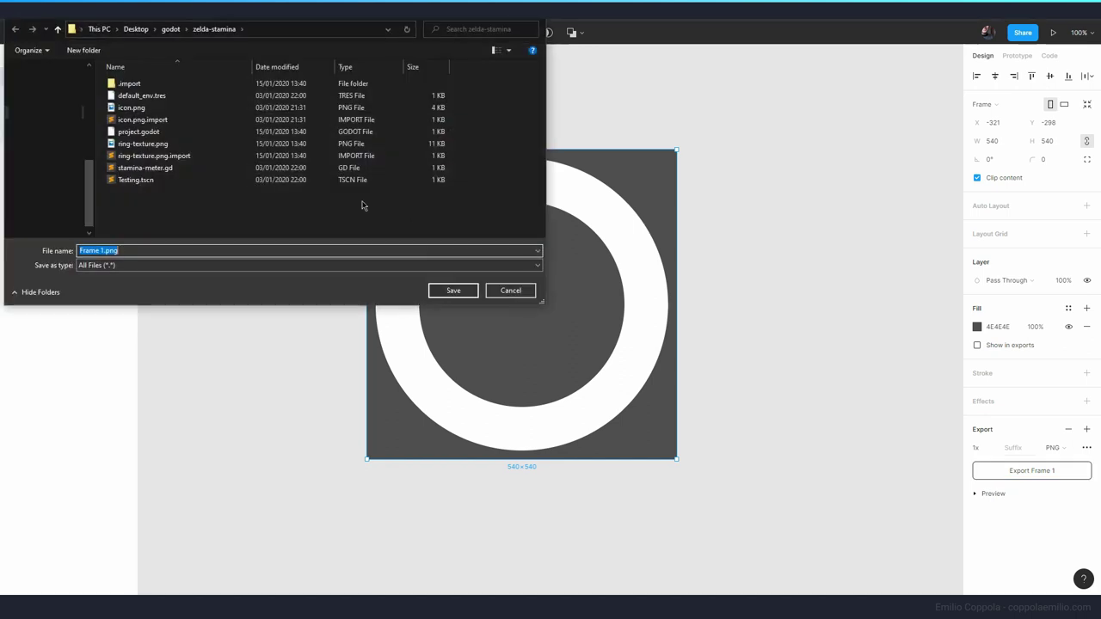
{"action": "left_click", "coordinate": [143, 144]}
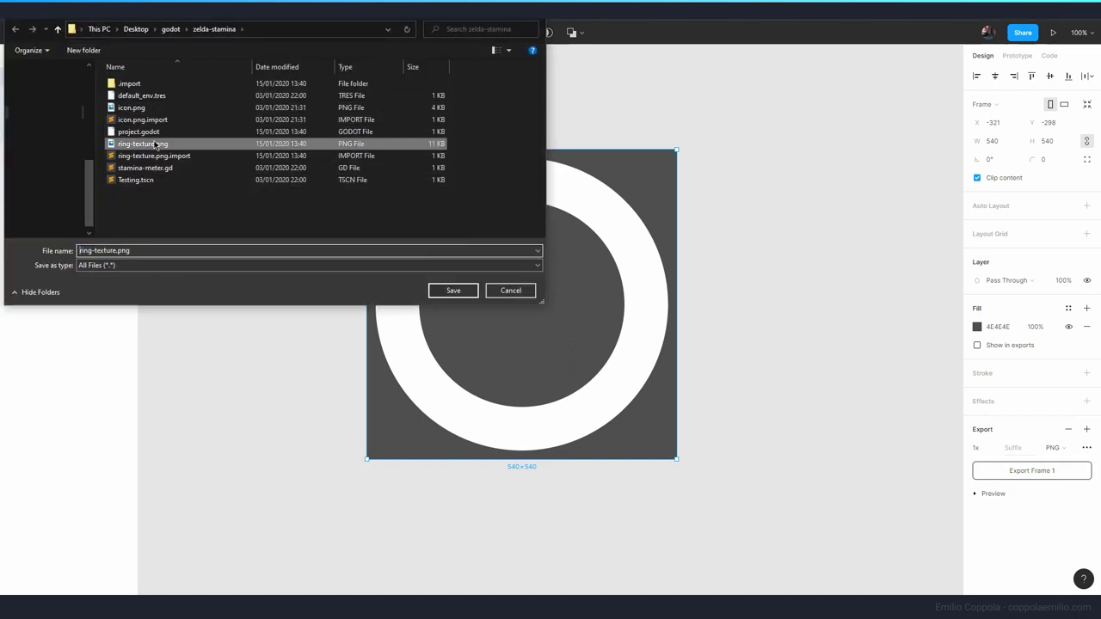
{"action": "left_click", "coordinate": [453, 290]}
{"action": "left_click", "coordinate": [581, 307]}
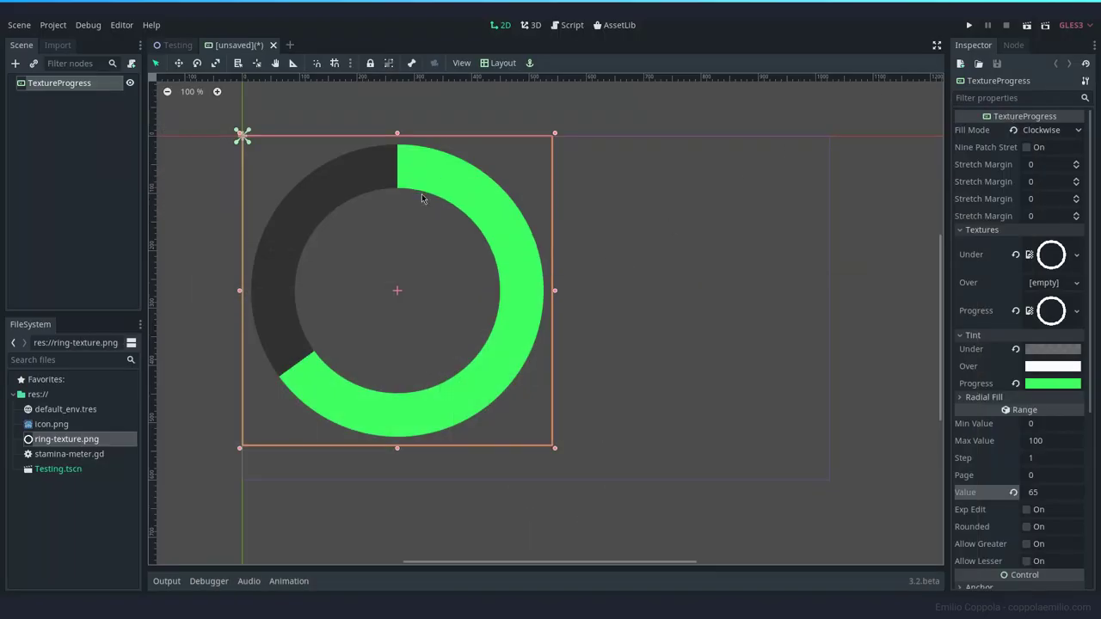
Move the TextureProgress ring further right on the canvas
{"action": "left_click", "coordinate": [632, 169]}
{"action": "left_click", "coordinate": [411, 171]}
{"action": "left_click_drag", "start_coordinate": [339, 172], "coordinate": [478, 188]}
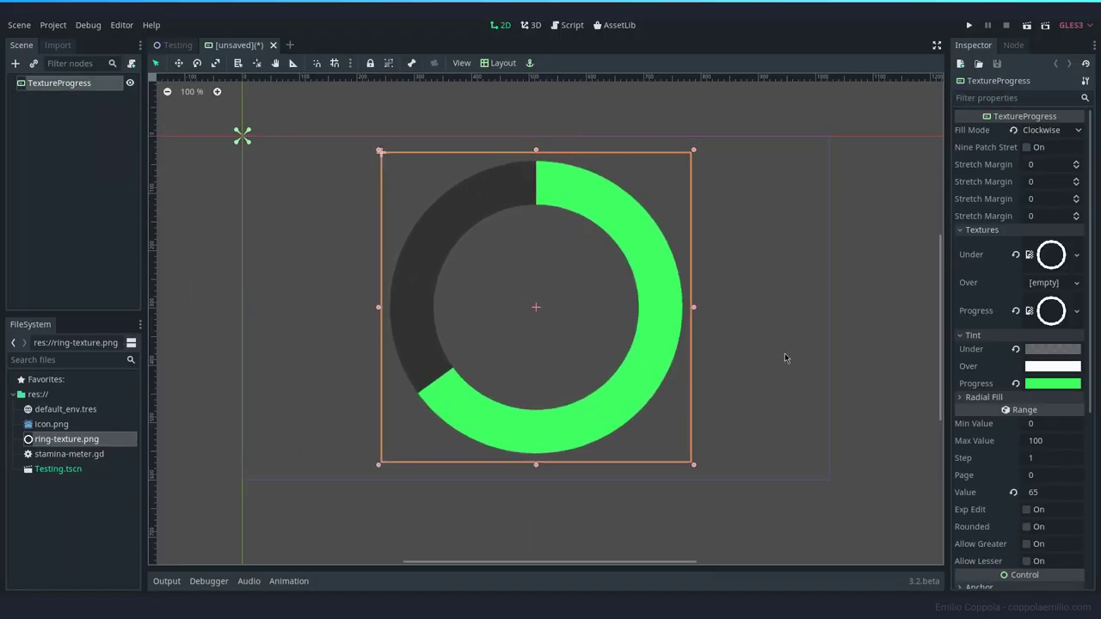
Set the Rect Scale to 0.5 on both axes and move the ring to 375, 128
{"action": "scroll", "coordinate": [983, 457], "scroll_direction": "down", "scroll_amount": 2}
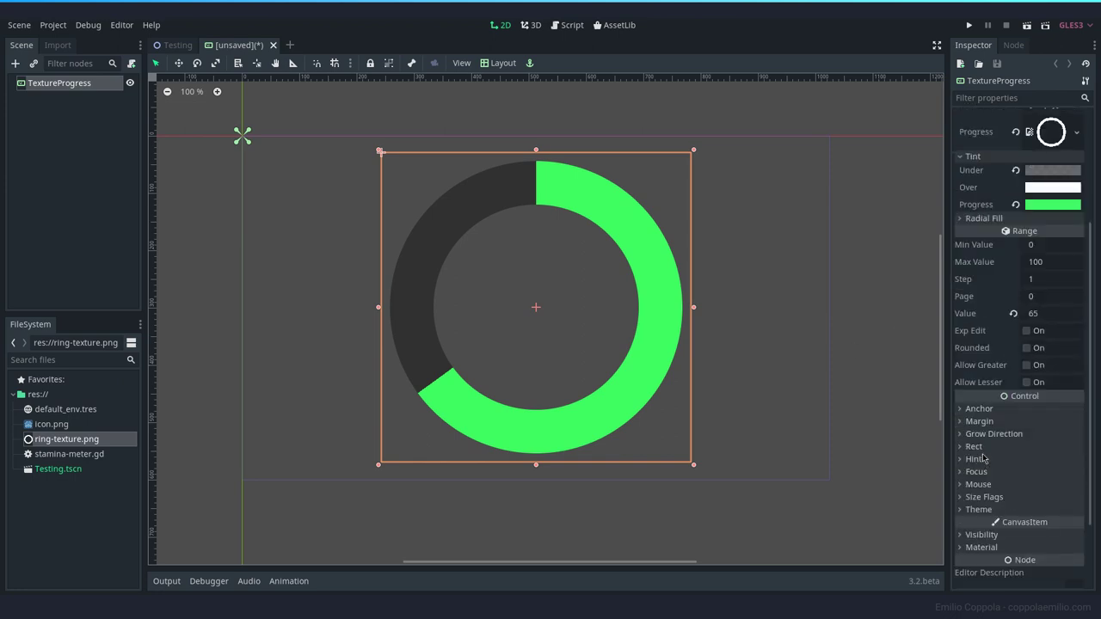
{"action": "scroll", "coordinate": [983, 458], "scroll_direction": "down", "scroll_amount": 1}
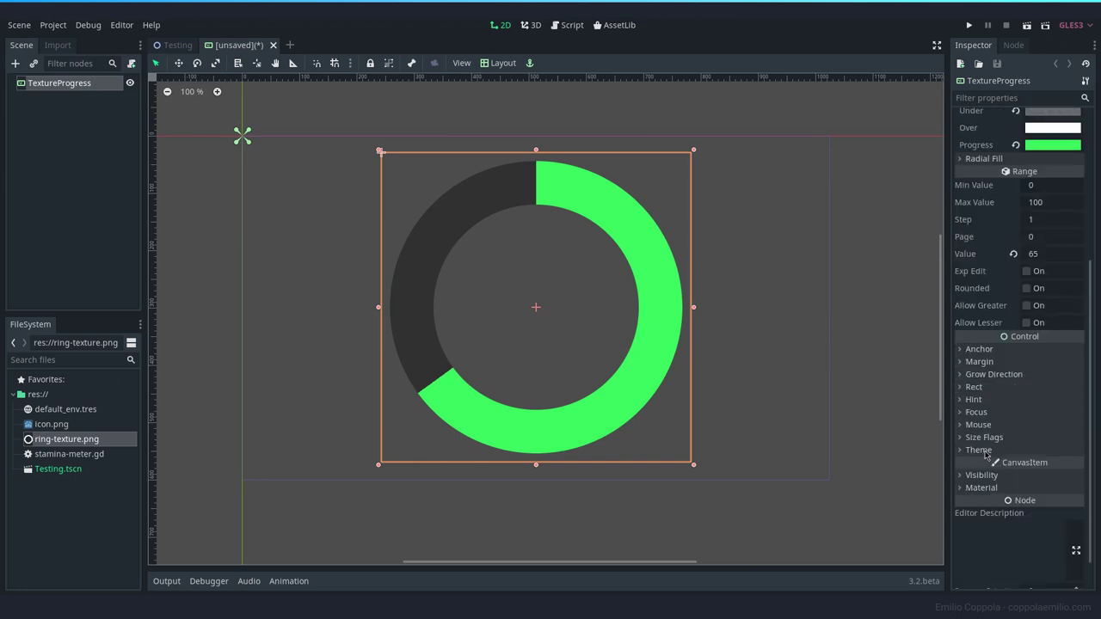
{"action": "left_click", "coordinate": [974, 388]}
{"action": "scroll", "coordinate": [985, 397], "scroll_direction": "down", "scroll_amount": 2}
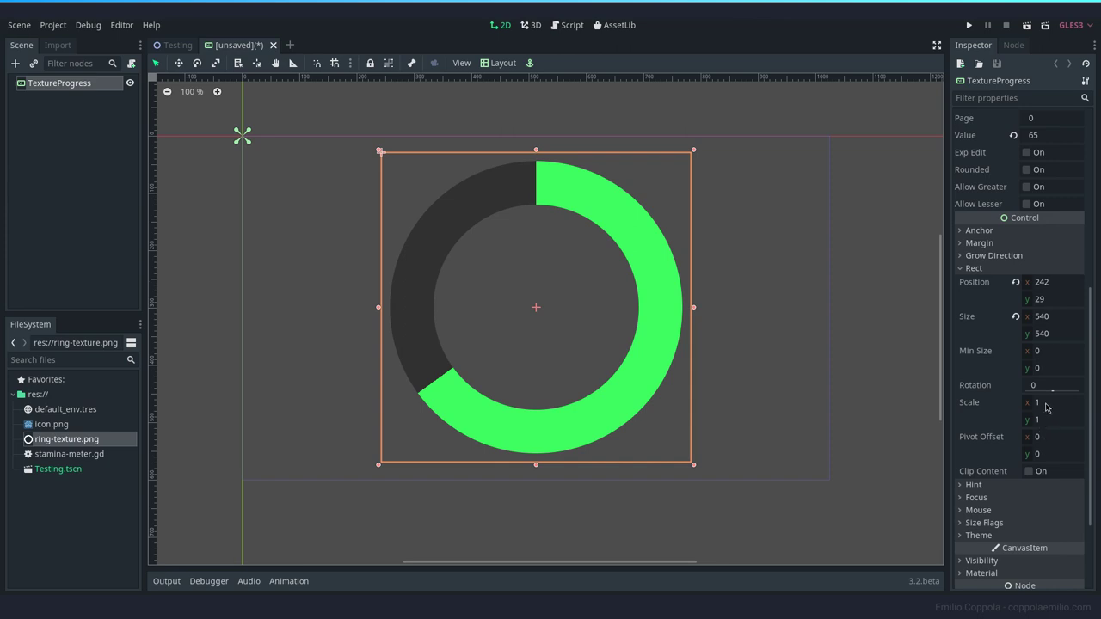
{"action": "left_click", "coordinate": [1048, 403]}
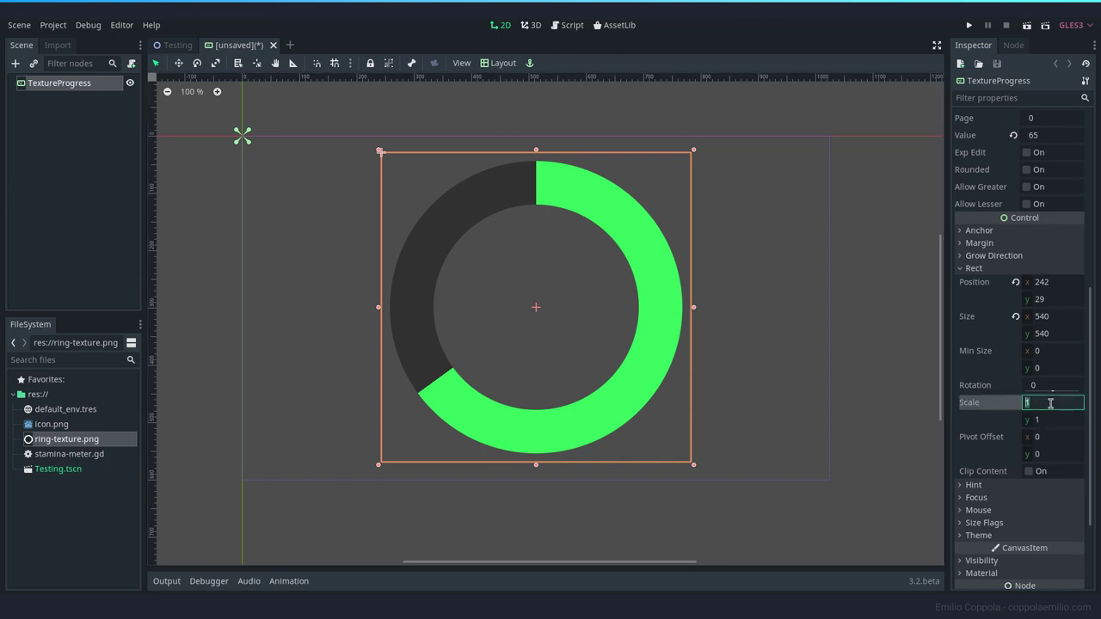
{"action": "type", "text": "0.5"}
{"action": "key", "text": "Tab"}
{"action": "type", "text": "0.5"}
{"action": "key", "text": "Return"}
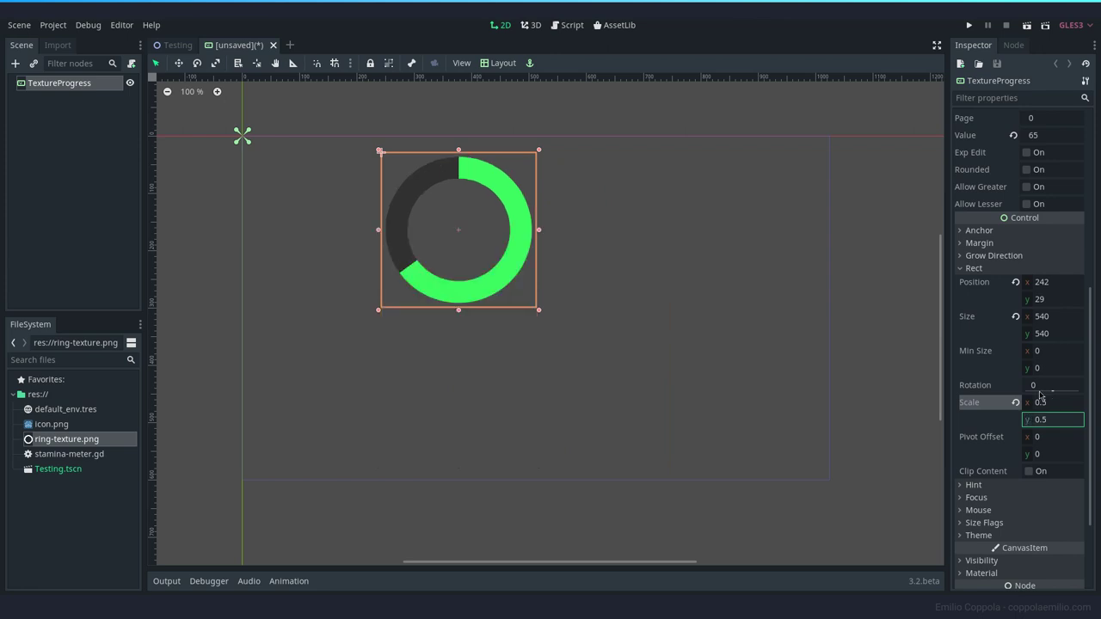
{"action": "left_click_drag", "start_coordinate": [512, 204], "coordinate": [589, 263]}
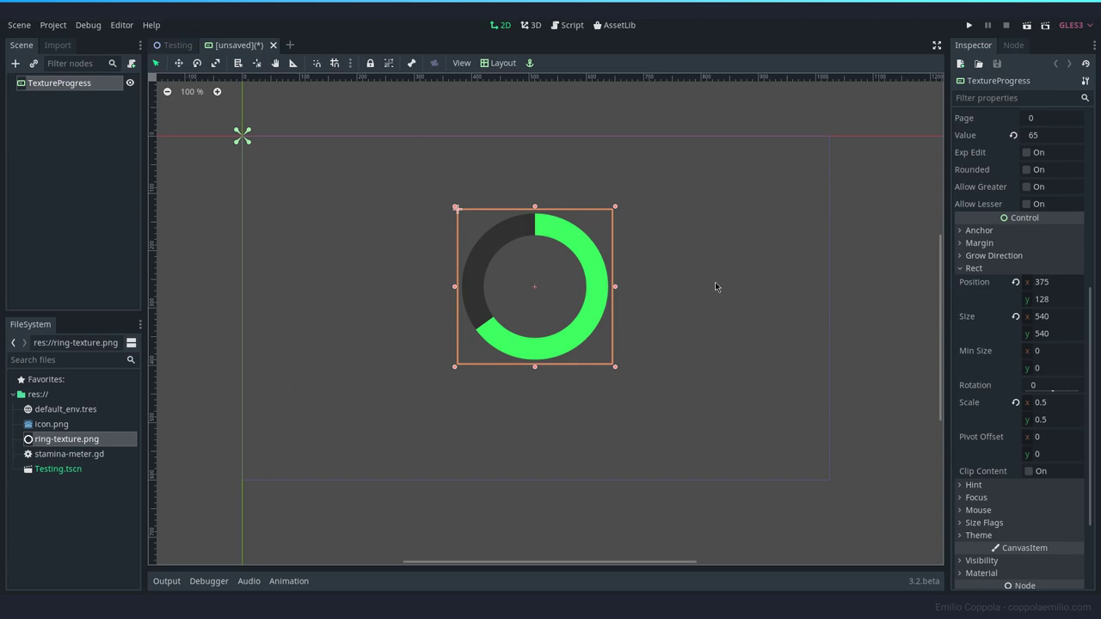
{"action": "scroll", "coordinate": [1023, 361], "scroll_direction": "up", "scroll_amount": 5}
{"action": "scroll", "coordinate": [1023, 362], "scroll_direction": "up", "scroll_amount": 2}
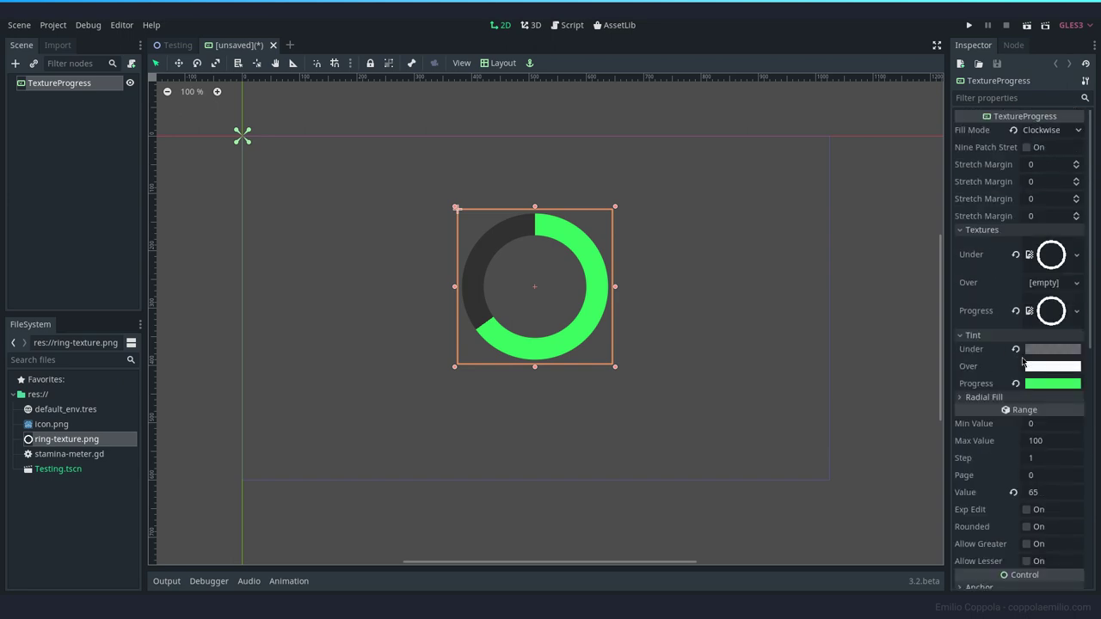